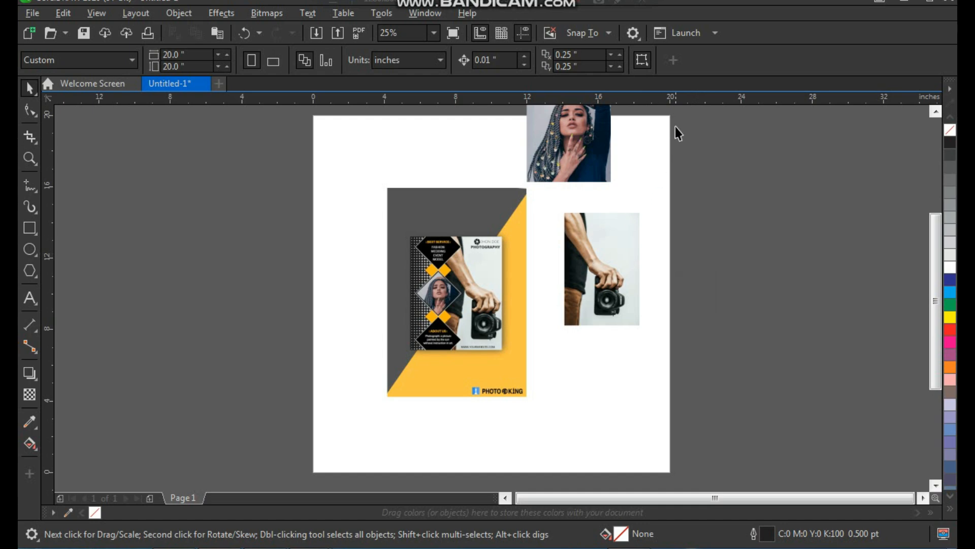
Move the portrait photo and the camera photo off the page to the right of it.
scroll(522, 271, down, 2)
key(F2)
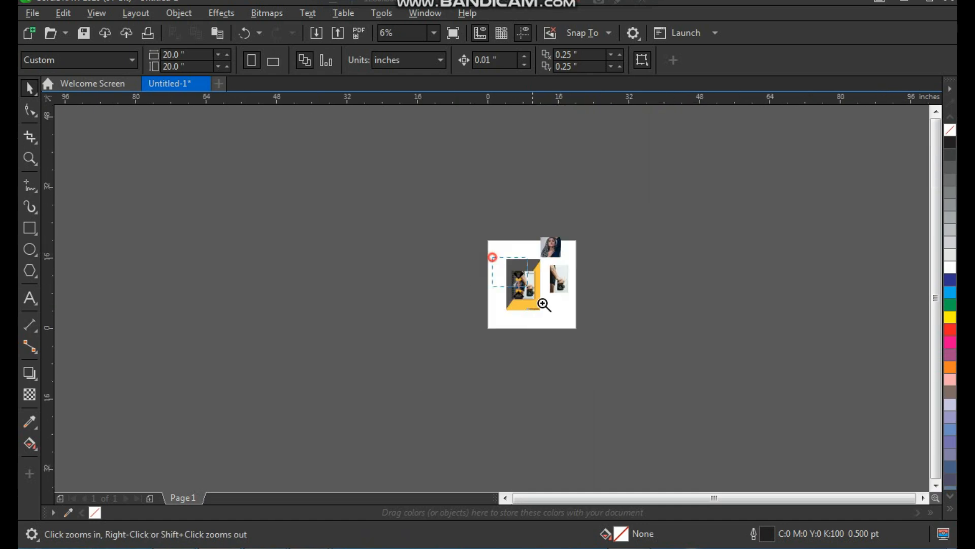
drag(492, 257, 564, 332)
drag(414, 166, 541, 332)
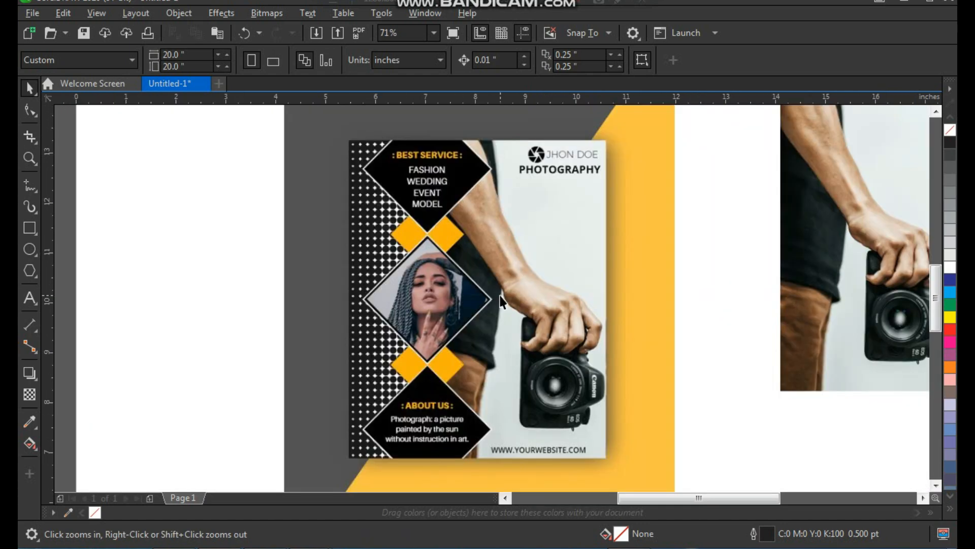
scroll(500, 301, down, 3)
drag(498, 281, 693, 125)
drag(567, 211, 794, 259)
drag(621, 323, 829, 382)
drag(462, 356, 505, 349)
key(shift+F2)
Shift the reference flyer image horizontally to the right to free space beside it on the page.
click(681, 230)
click(540, 279)
scroll(533, 269, down, 2)
key(F2)
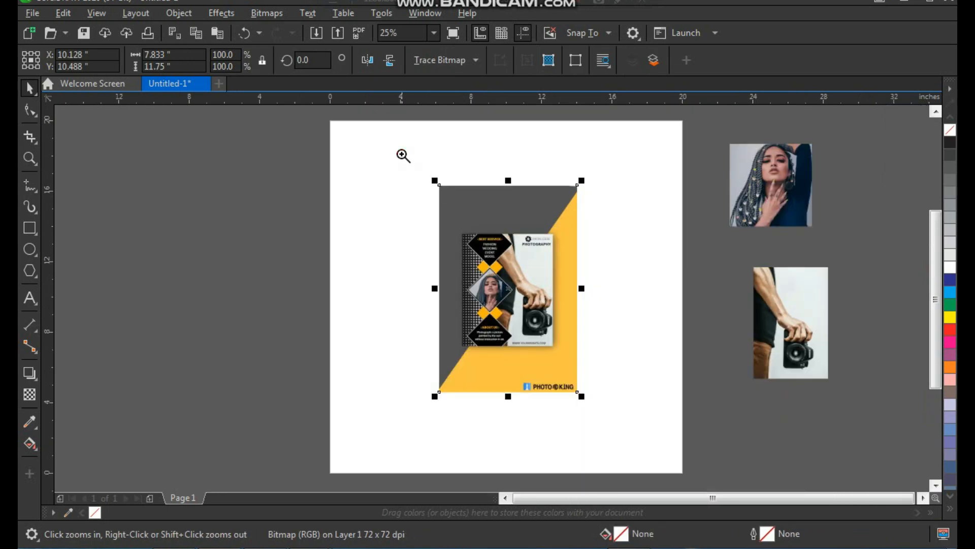
drag(402, 155, 640, 434)
drag(519, 324, 599, 324)
Create a 7.833 × 11.75 inch rectangle framing the reference image and place it on the empty area to its left.
click(697, 240)
click(580, 237)
shift+double_click(29, 230)
key(space)
drag(562, 298, 361, 293)
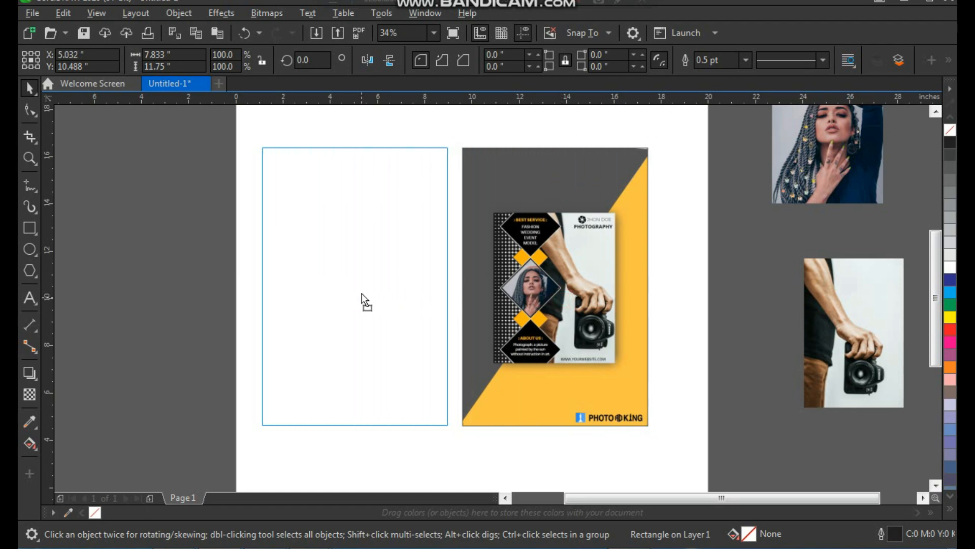
click(421, 135)
Fill the new rectangle with the dark grey sampled from the reference image and remove its outline.
key(z)
drag(225, 108, 529, 352)
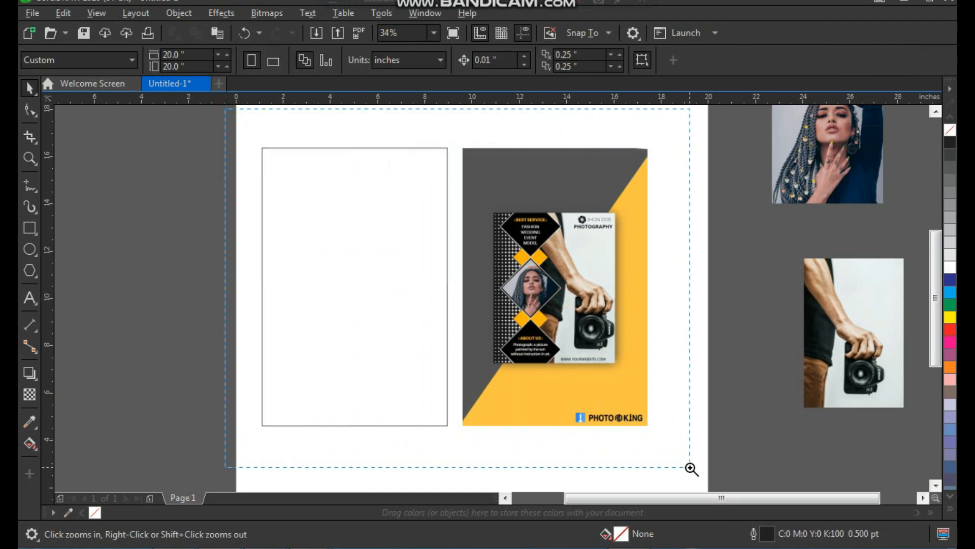
drag(692, 468, 692, 469)
click(29, 420)
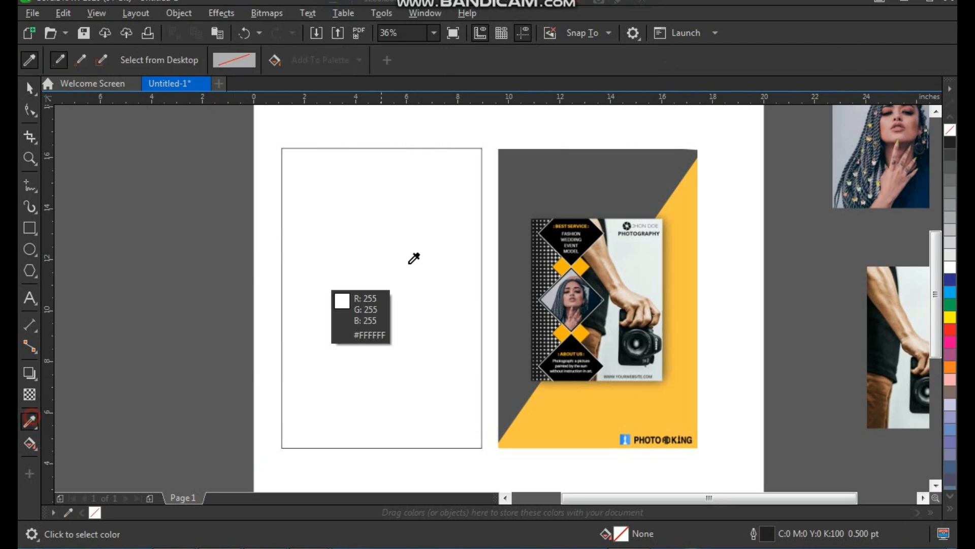
click(523, 185)
click(438, 203)
key(space)
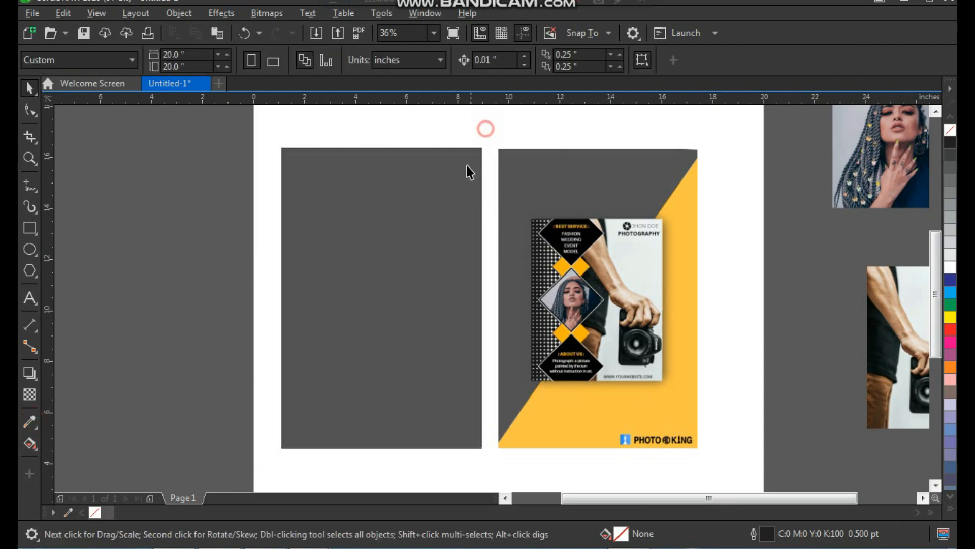
click(459, 179)
right_click(951, 132)
click(740, 163)
Duplicate the dark grey rectangle, offsetting the copy down and to the left.
click(413, 263)
drag(414, 263, 343, 257)
key(ctrl+z)
right_click(343, 257)
drag(314, 227, 231, 254)
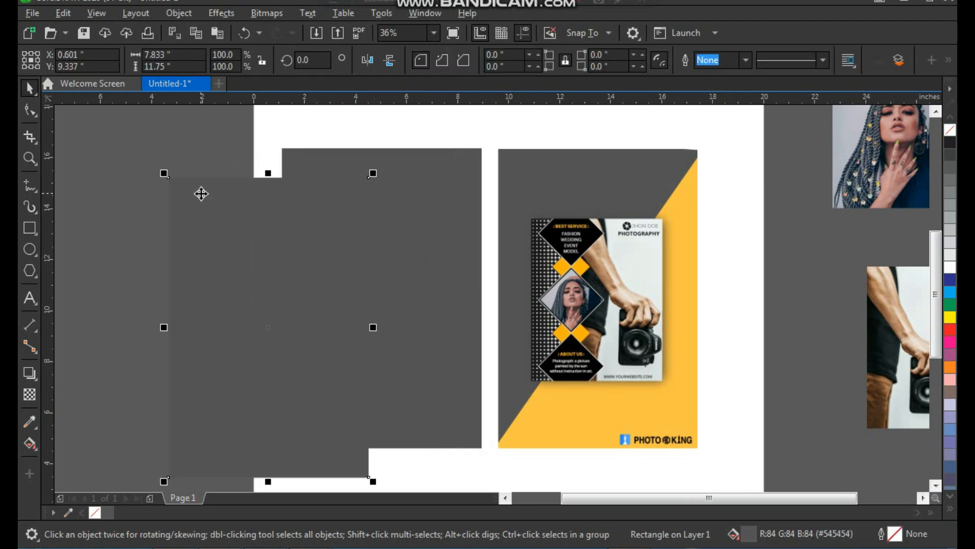
Convert the copied rectangle to curves and delete its upper-left node to leave a right triangle.
key(ctrl+q)
key(F10)
drag(196, 157, 147, 212)
key(Delete)
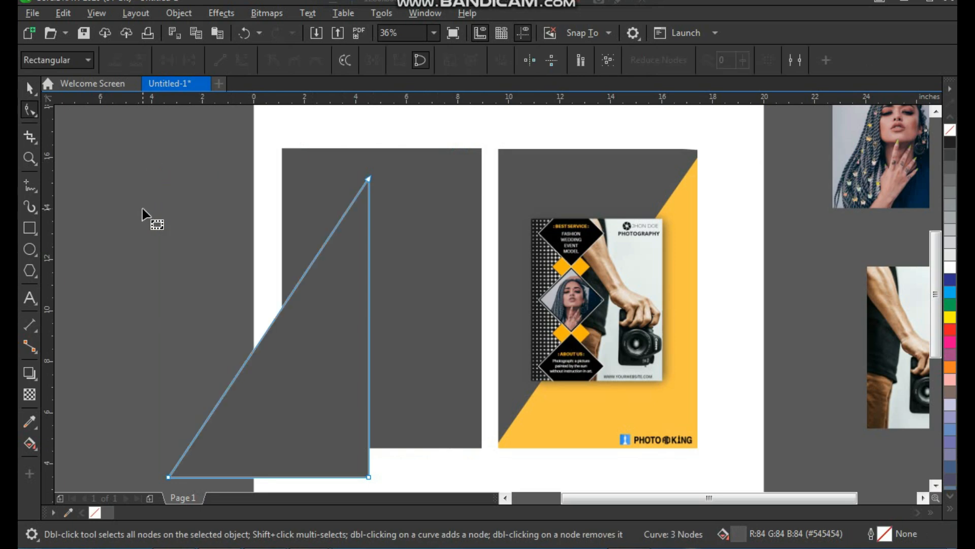
key(space)
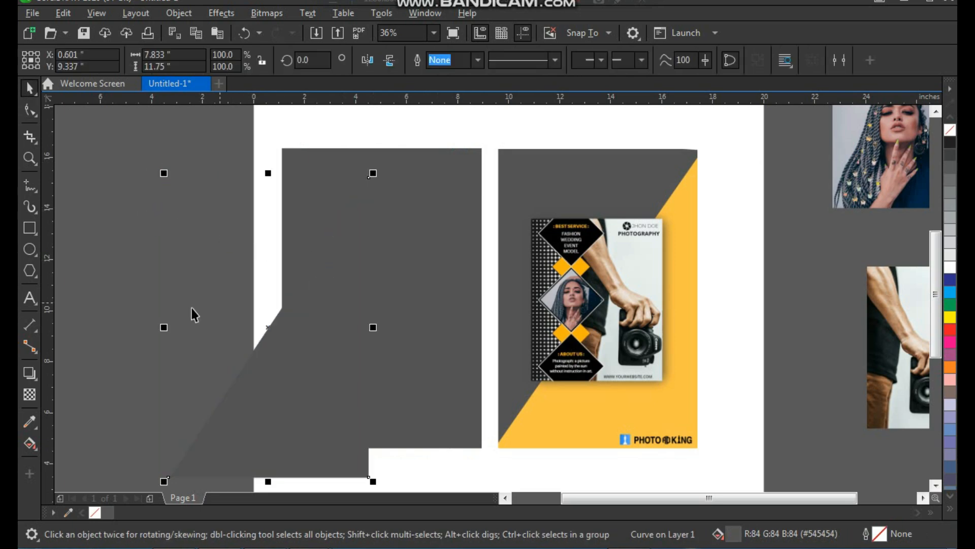
Fill the triangle with the yellow sampled from the reference and centre it on the grey rectangle both ways.
click(29, 422)
click(579, 409)
click(325, 410)
key(space)
shift+click(439, 399)
key(e)
key(c)
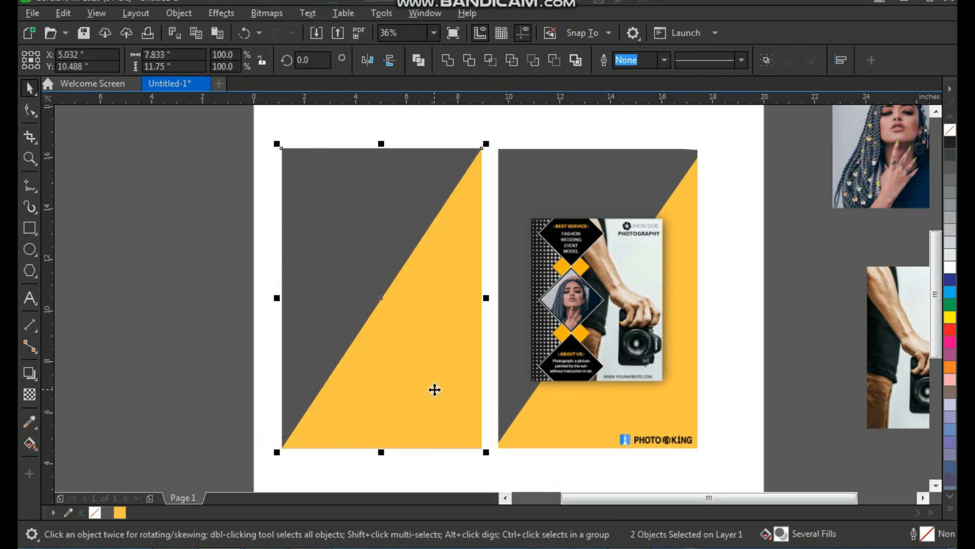
Draw a rectangle about 5.15 × 6.38 inches over the flyer inside the reference image and fill it white.
key(z)
drag(266, 135, 632, 399)
drag(503, 193, 670, 402)
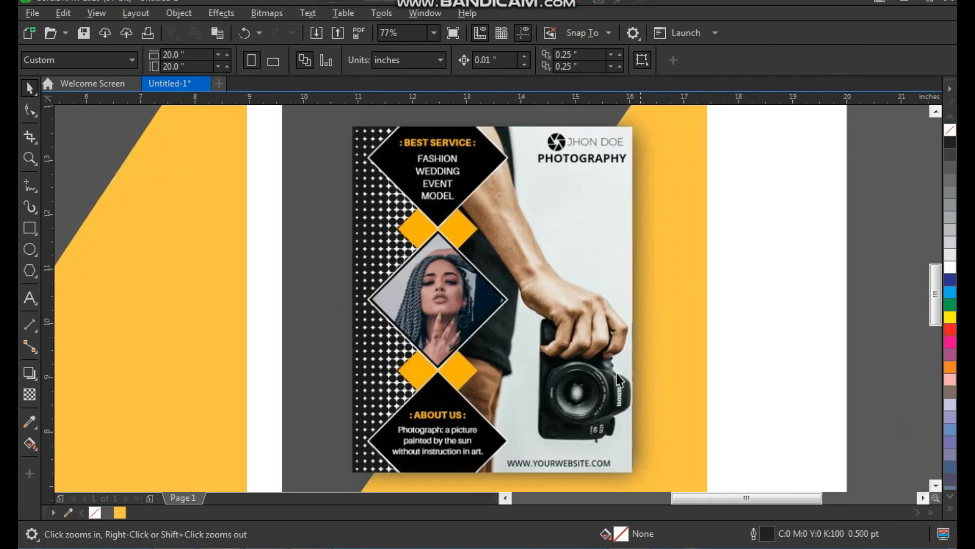
click(29, 227)
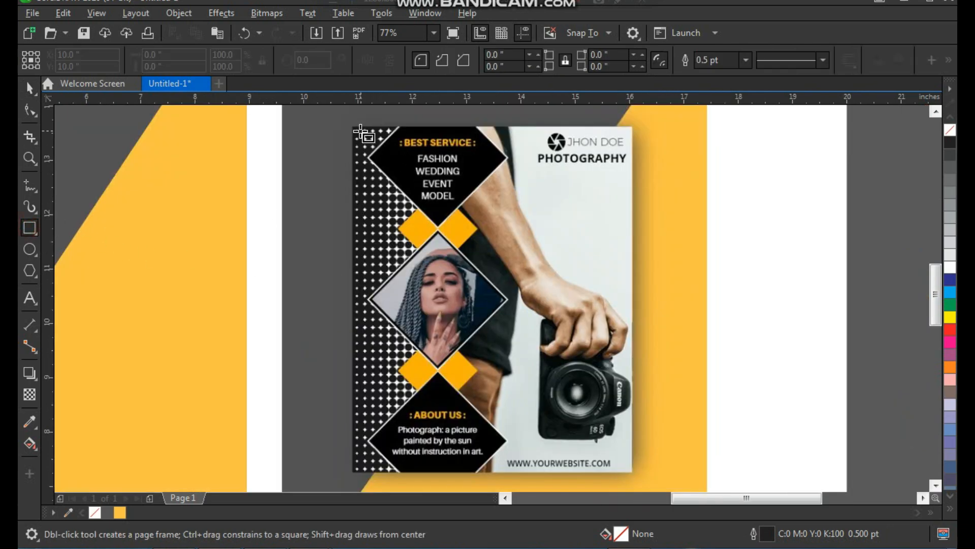
drag(353, 127, 633, 472)
key(space)
click(949, 267)
scroll(648, 287, down, 2)
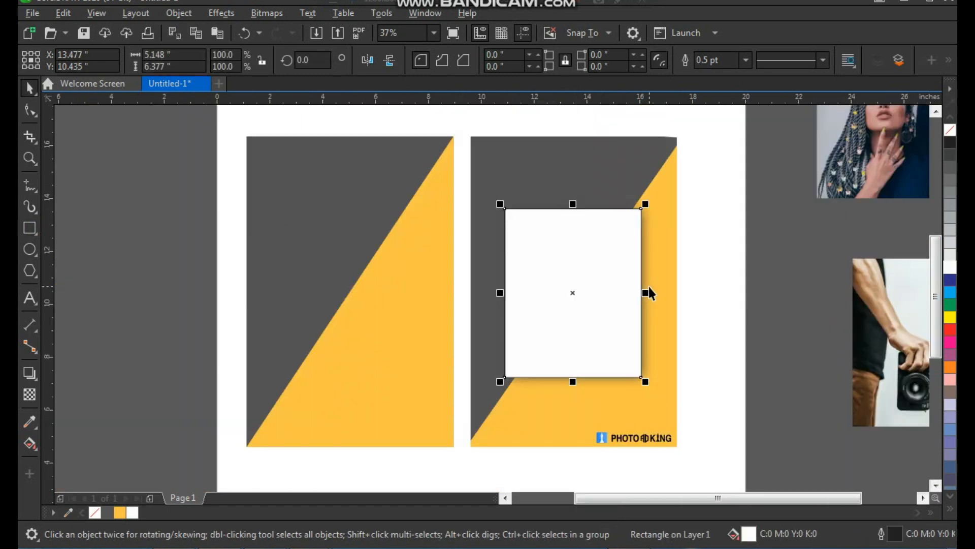
Centre the white rectangle horizontally on the grey and yellow background and remove its outline.
shift+click(425, 266)
key(c)
click(346, 252)
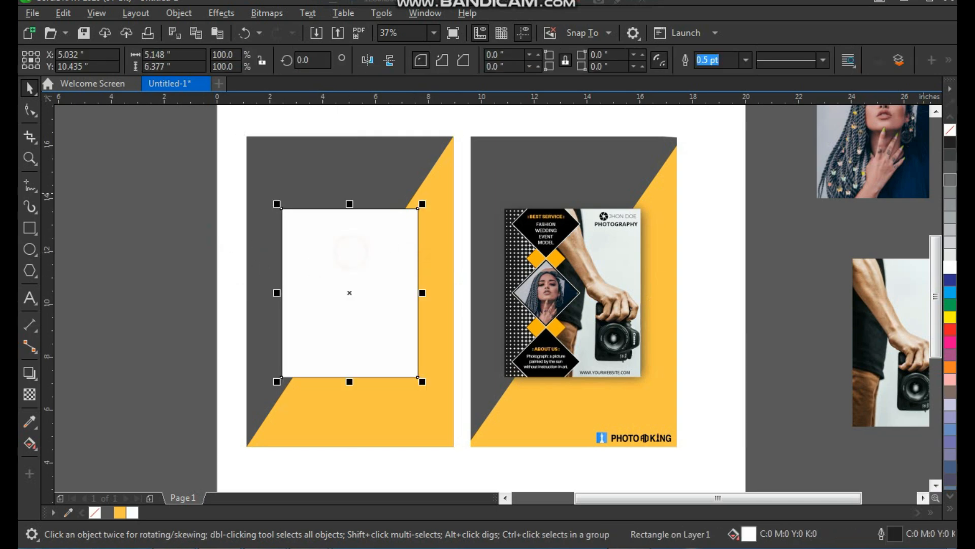
right_click(950, 130)
Add a drop shadow to the white rectangle with Multiply mode, opacity 50 and feather 15.
key(z)
drag(239, 170, 518, 429)
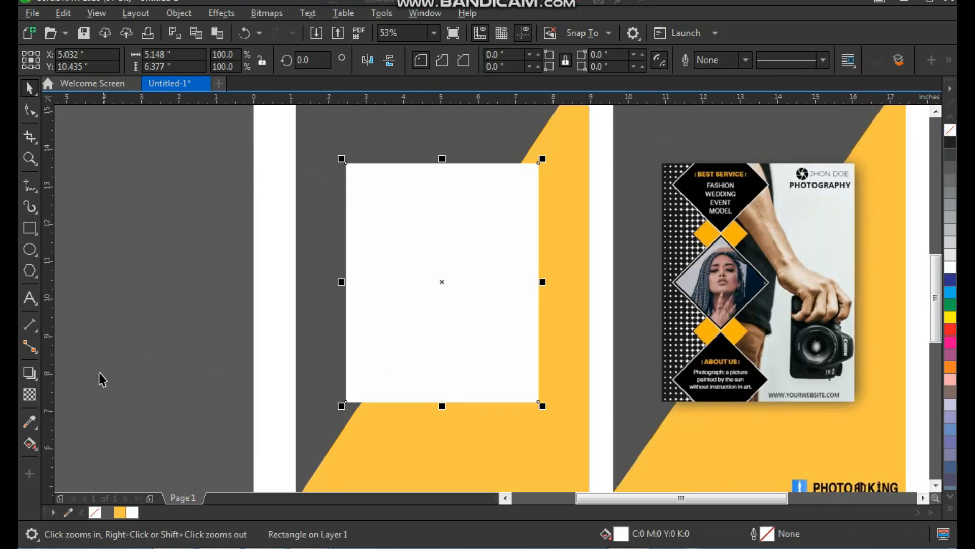
click(30, 375)
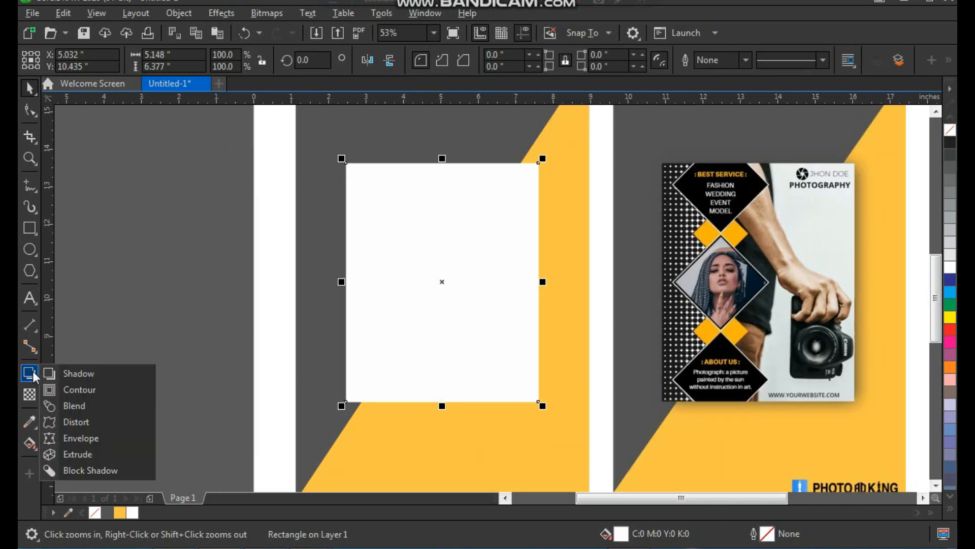
click(71, 373)
drag(432, 294, 437, 296)
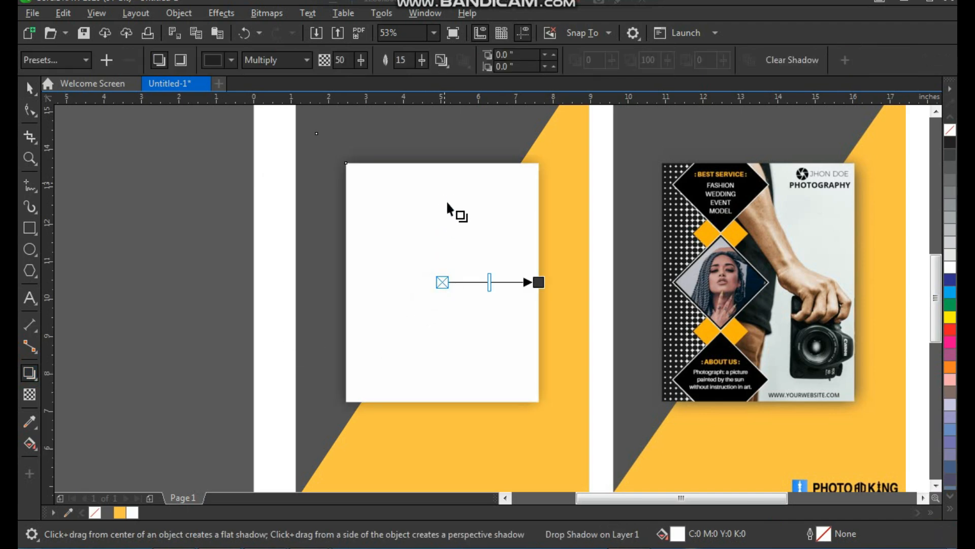
key(space)
Break the drop shadow apart from the white rectangle.
click(179, 14)
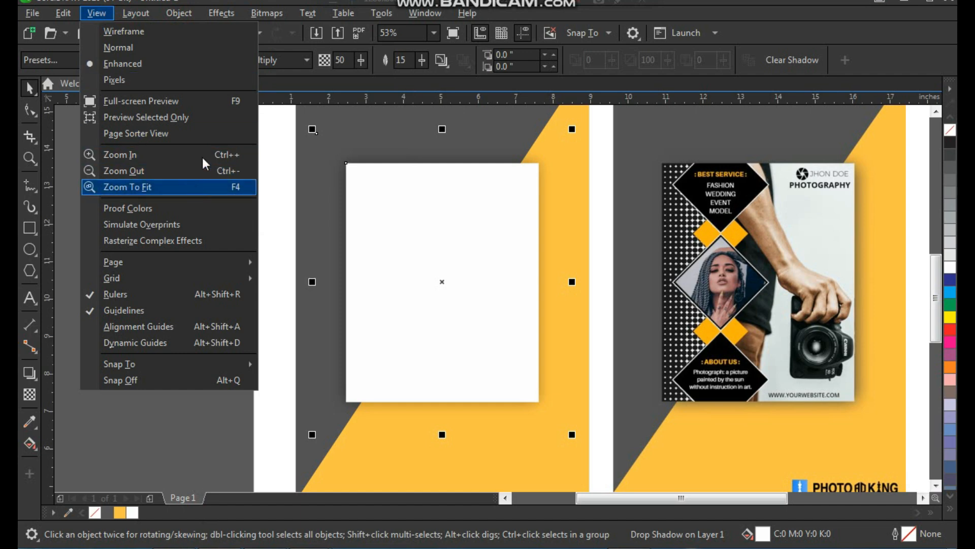
click(97, 13)
click(175, 11)
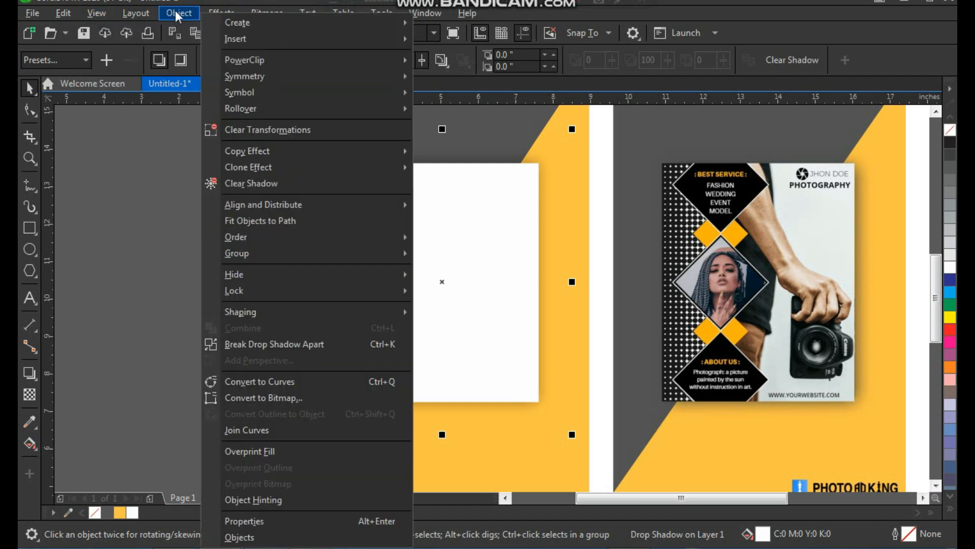
click(289, 346)
click(185, 294)
Draw a red-outlined square about 2.1 inches wide, rotated 45°, over the portrait diamond in the reference.
scroll(229, 330, down, 2)
key(F2)
drag(311, 172, 609, 426)
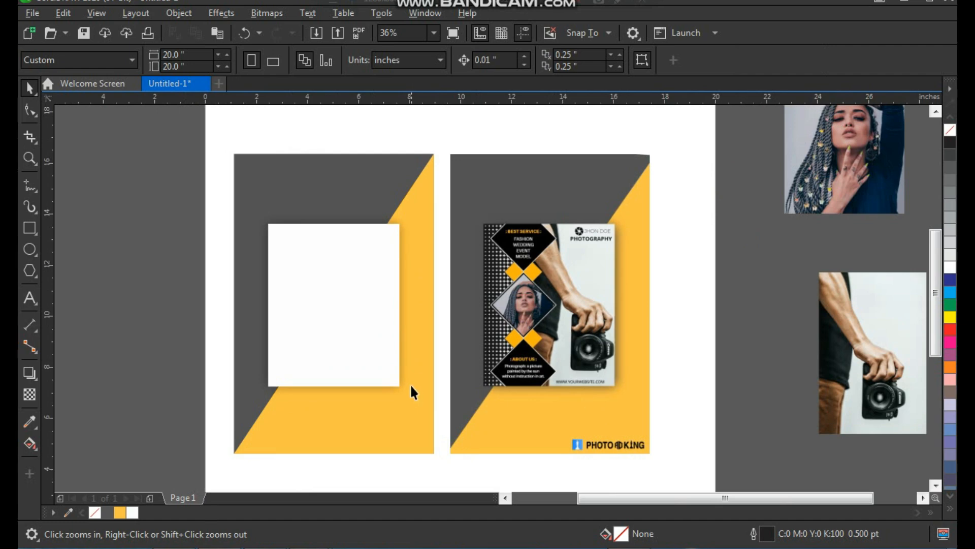
drag(468, 203, 584, 407)
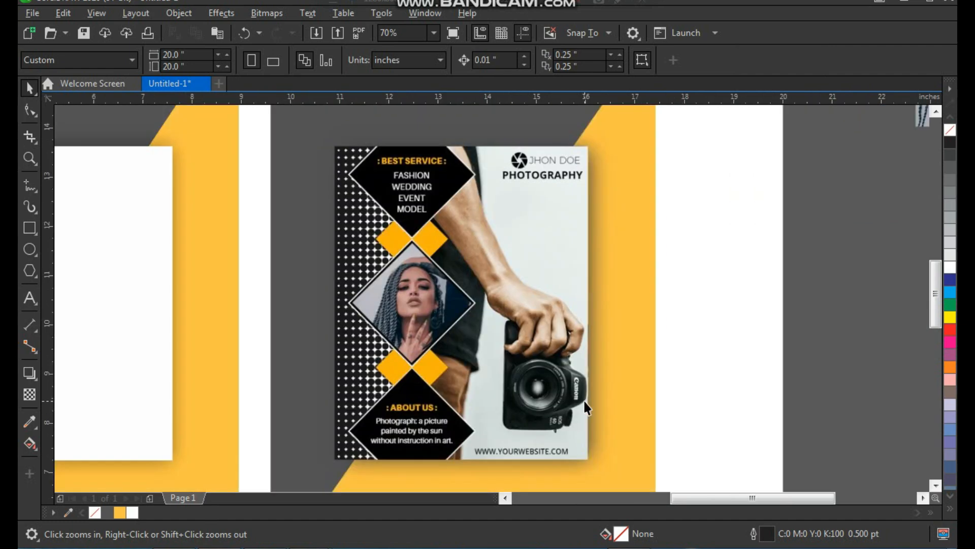
right_click(491, 215)
drag(404, 174, 573, 374)
drag(558, 161, 311, 369)
click(34, 234)
drag(440, 207, 642, 283)
key(space)
drag(498, 294, 484, 283)
right_click(949, 339)
Scale the red diamond to about 2.6 inches per side so it matches the portrait frame's outer edge.
key(z)
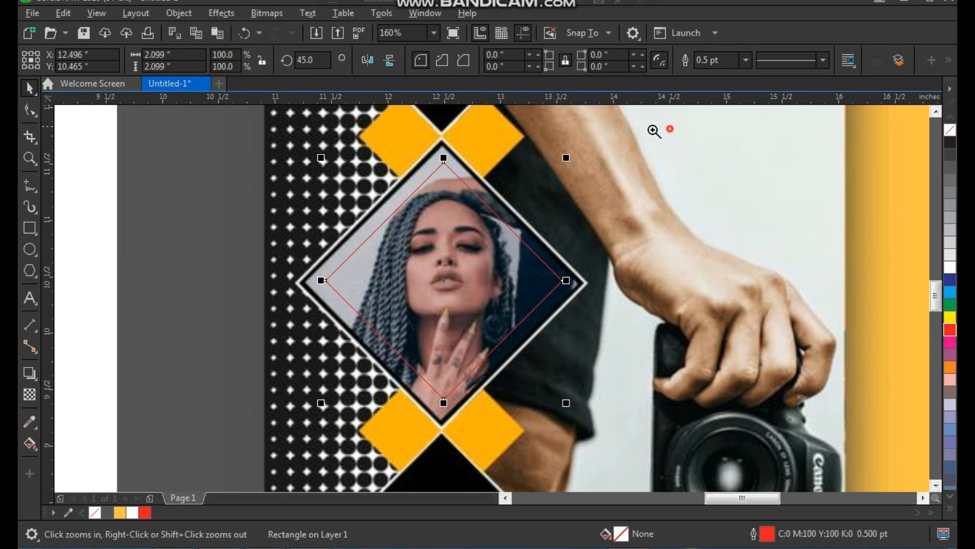
click(571, 213)
drag(594, 149, 640, 115)
scroll(525, 302, down, 3)
scroll(564, 463, up, 3)
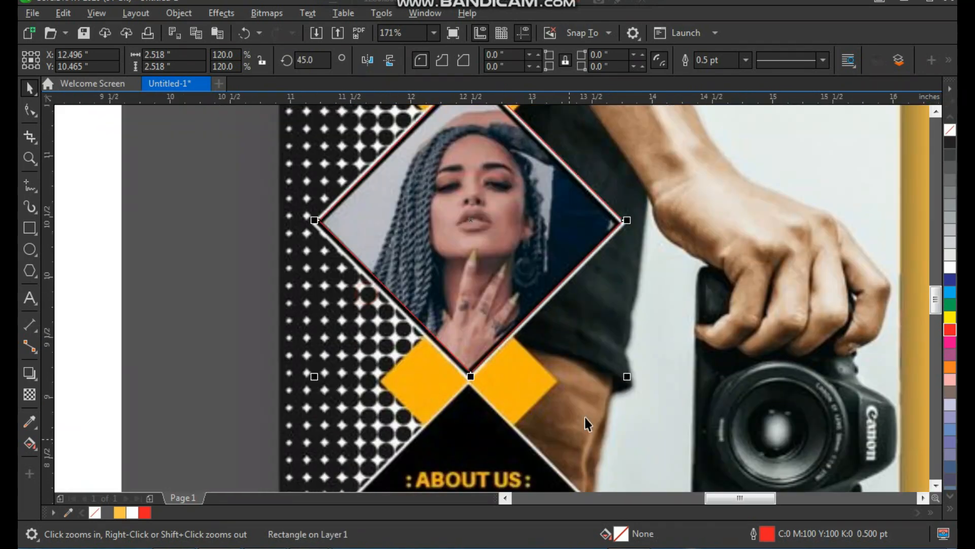
drag(631, 381, 637, 387)
scroll(520, 382, down, 3)
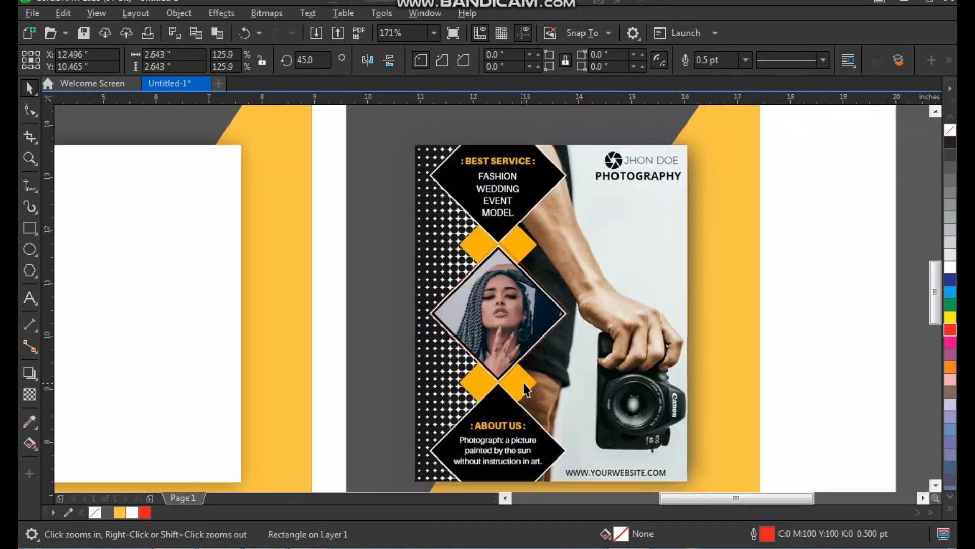
scroll(620, 151, up, 4)
drag(640, 131, 632, 148)
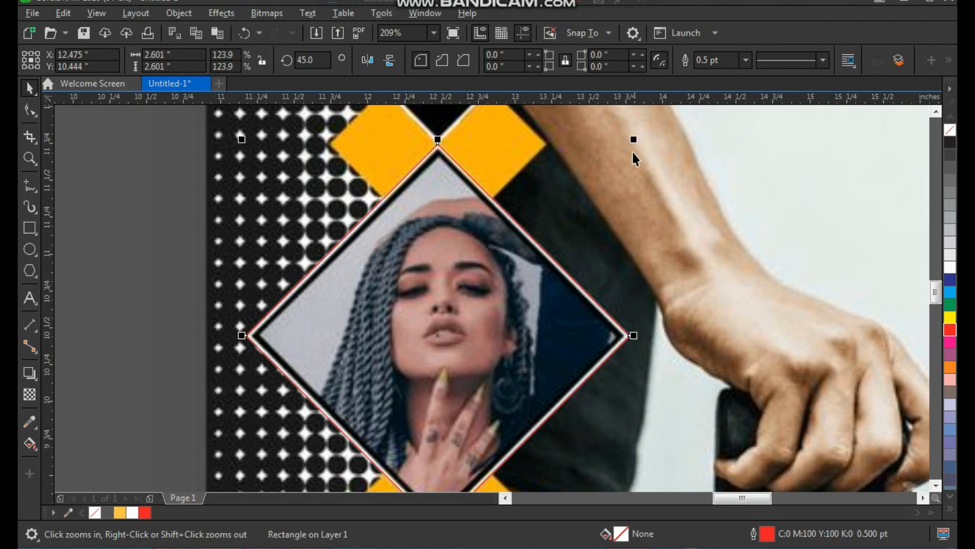
Move the red diamond onto the left part of the white rectangle and align their centres vertically.
scroll(632, 148, down, 4)
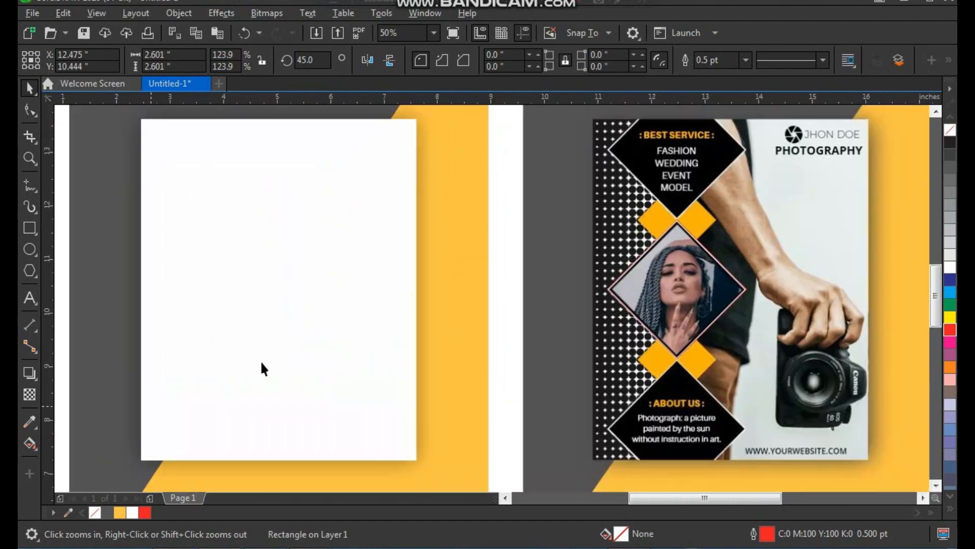
drag(674, 310, 253, 305)
scroll(282, 280, down, 2)
key(F2)
drag(190, 176, 332, 316)
click(174, 190)
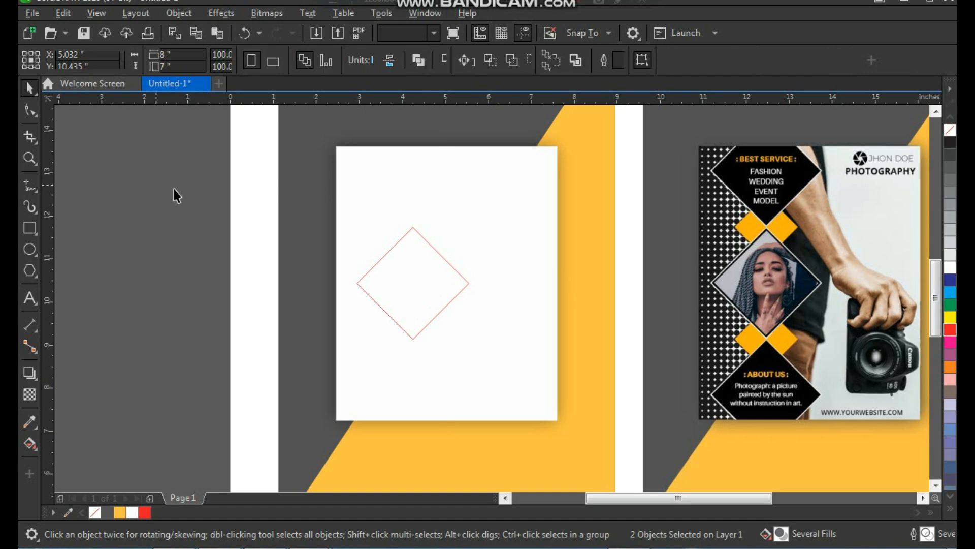
Create a concentric copy of the diamond scaled down to about 2.465 inches per side.
click(418, 275)
key(F2)
drag(359, 195, 500, 362)
drag(590, 163, 588, 174)
drag(516, 246, 516, 247)
Give the inner diamond a 3.0 pt black outline.
key(F2)
drag(518, 145, 325, 310)
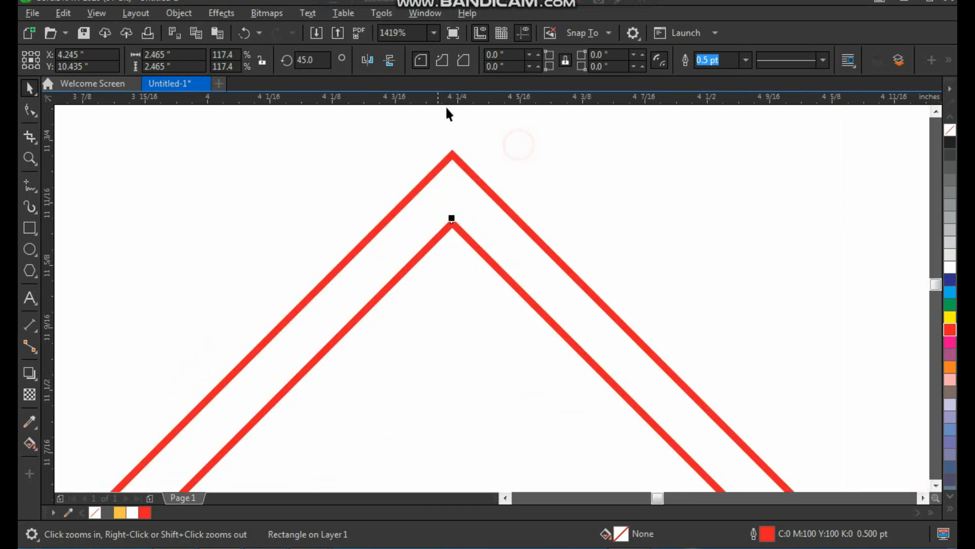
click(745, 61)
click(723, 150)
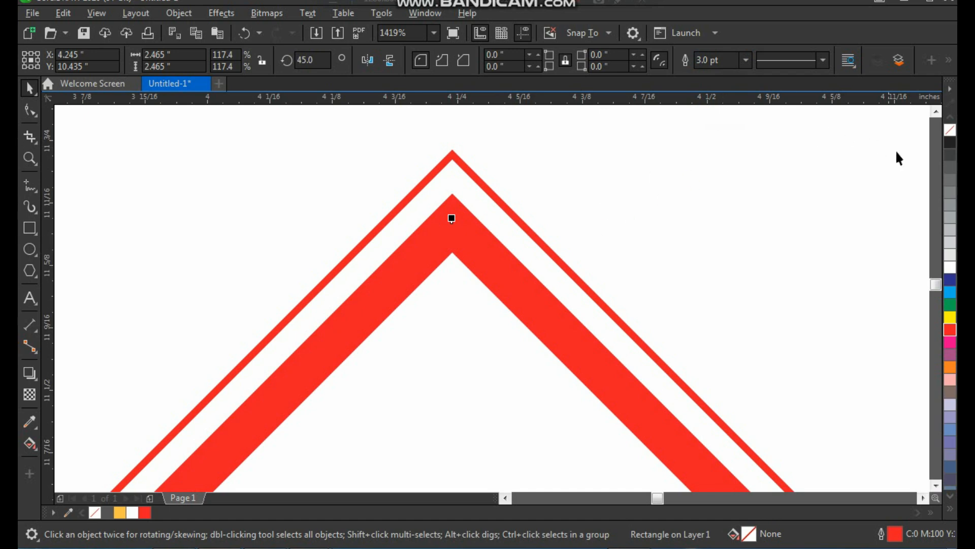
right_click(949, 145)
Fill the outer diamond with white.
click(493, 202)
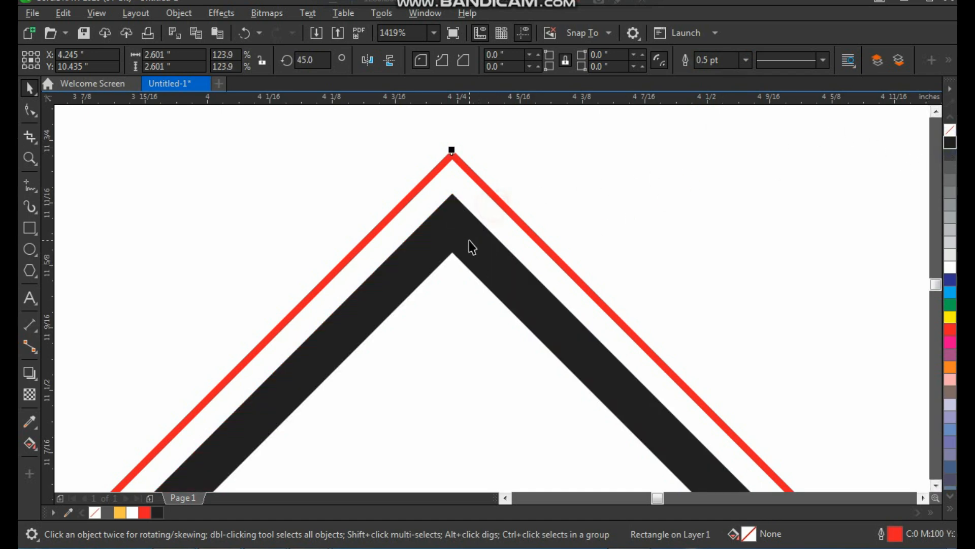
scroll(469, 239, down, 2)
key(F2)
drag(415, 188, 546, 294)
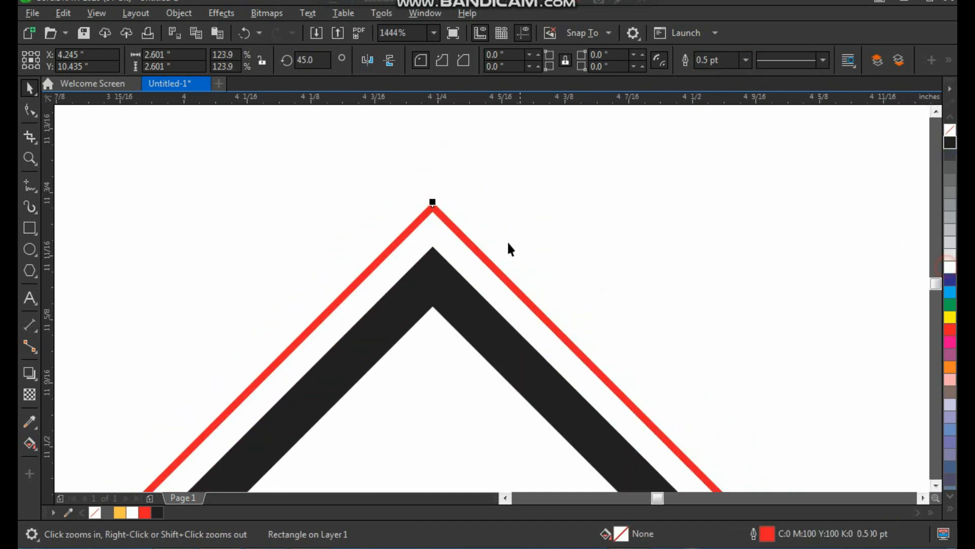
scroll(483, 235, down, 5)
key(F2)
drag(391, 145, 806, 425)
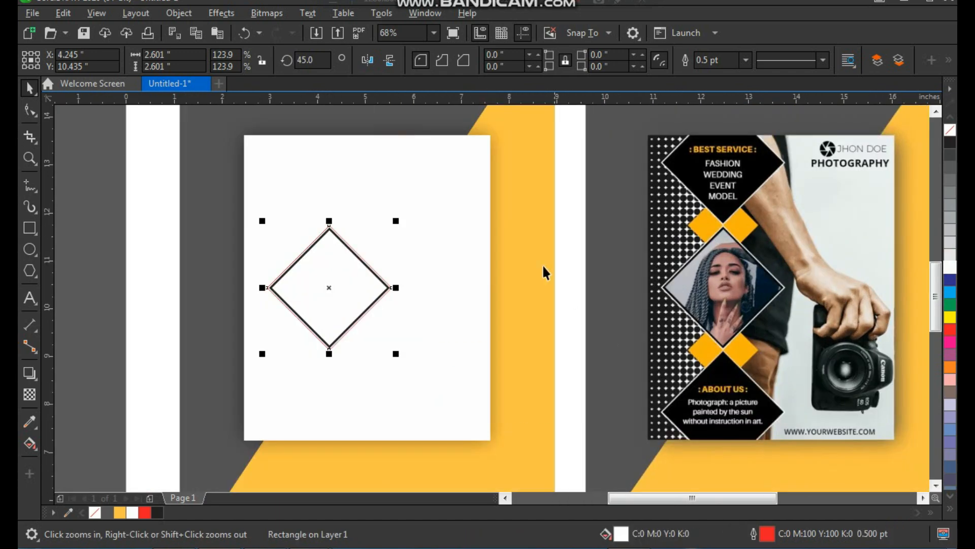
Make mirrored copies of the double diamond directly below and directly above the original.
drag(333, 319, 241, 351)
drag(326, 219, 374, 401)
drag(256, 207, 431, 373)
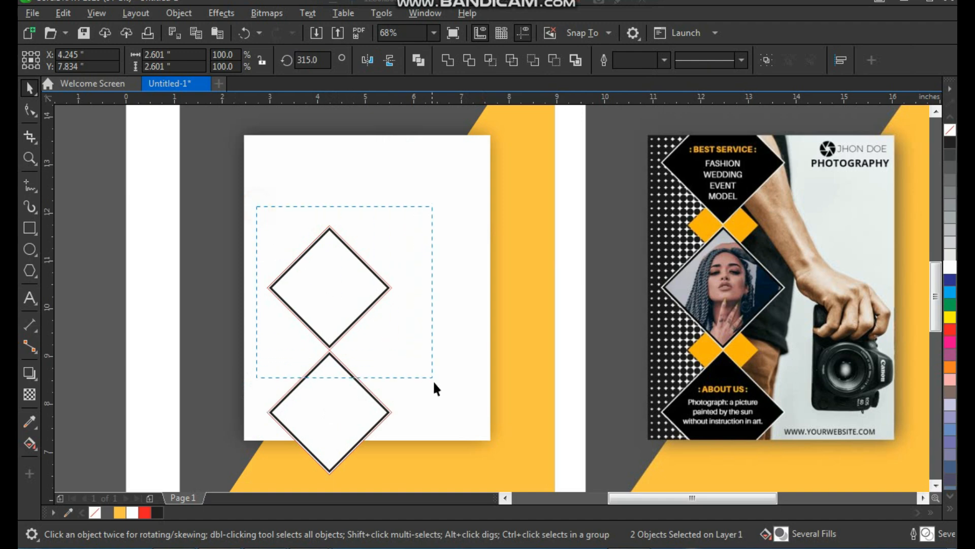
drag(329, 354, 371, 212)
right_click(370, 212)
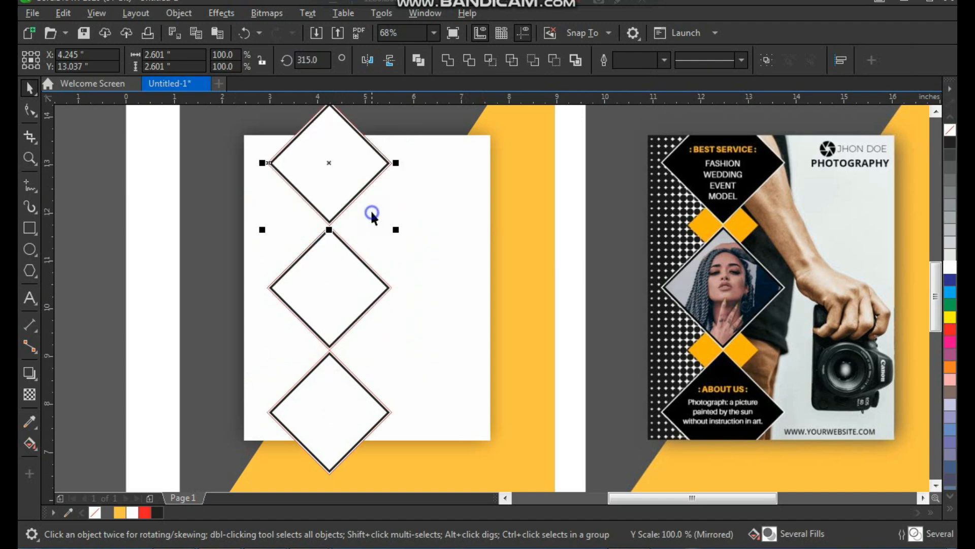
Fill the inner diamonds of the top and bottom pairs with black.
click(201, 202)
scroll(356, 163, up, 1)
click(407, 141)
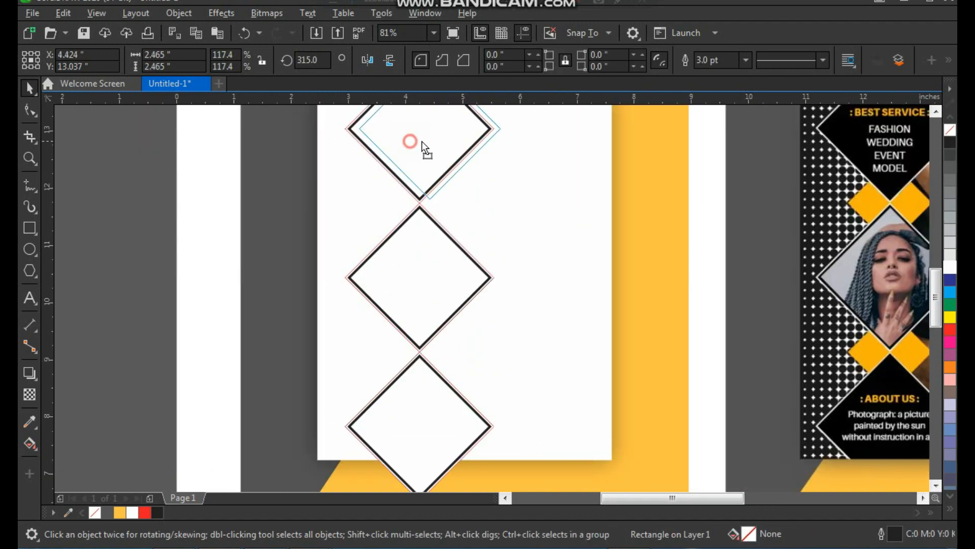
click(432, 395)
shift+click(442, 161)
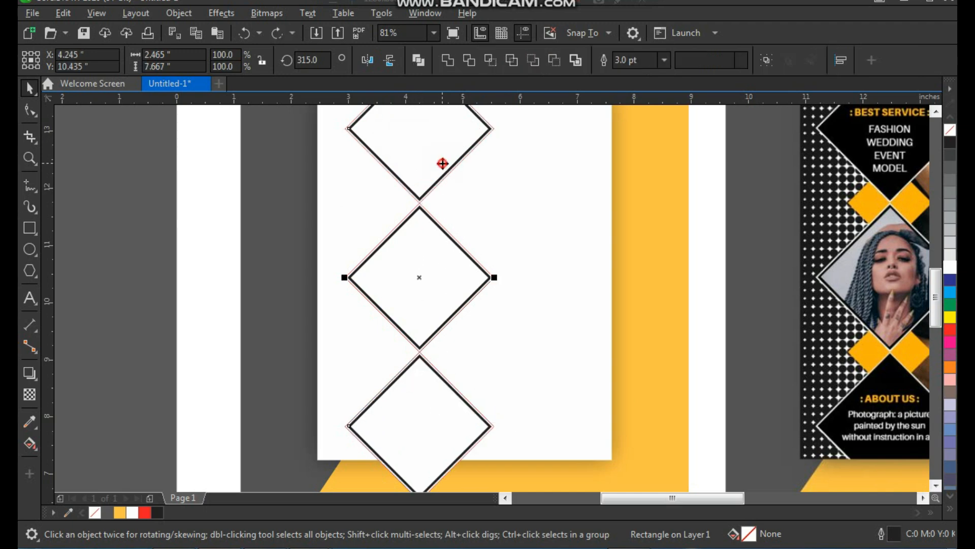
click(951, 146)
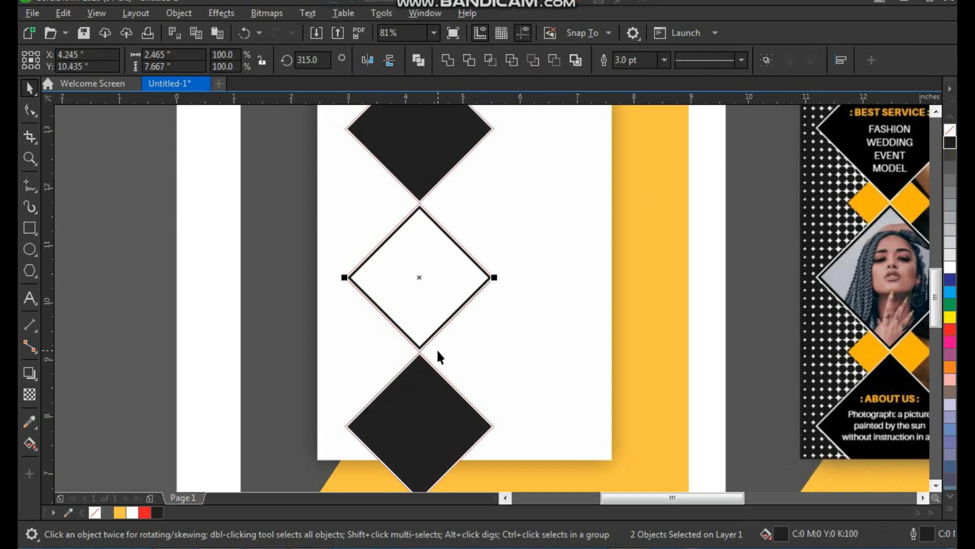
Make a copy of the white panel narrowed to a strip about 1.787 inches wide, ending at the diamonds' centre line.
scroll(438, 350, down, 2)
key(F2)
drag(338, 193, 726, 440)
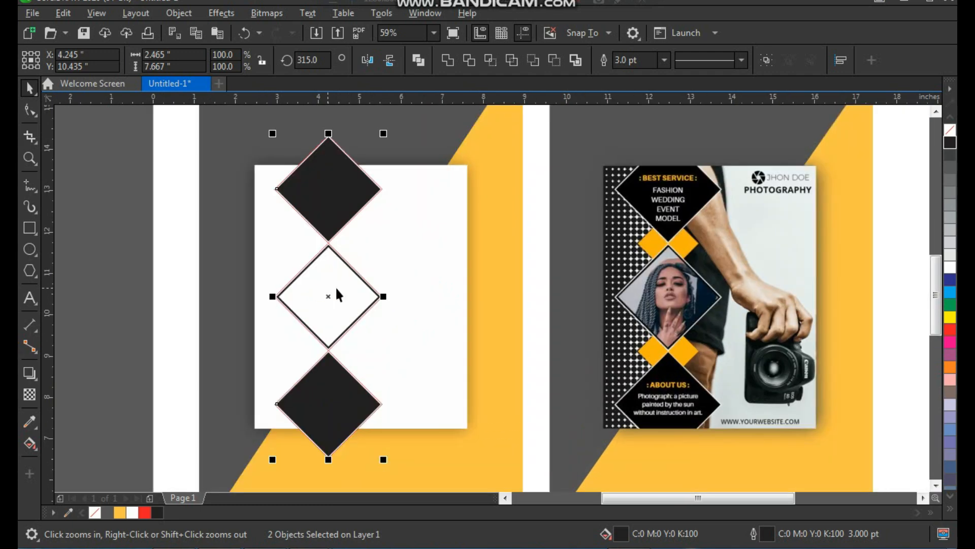
click(419, 126)
key(F2)
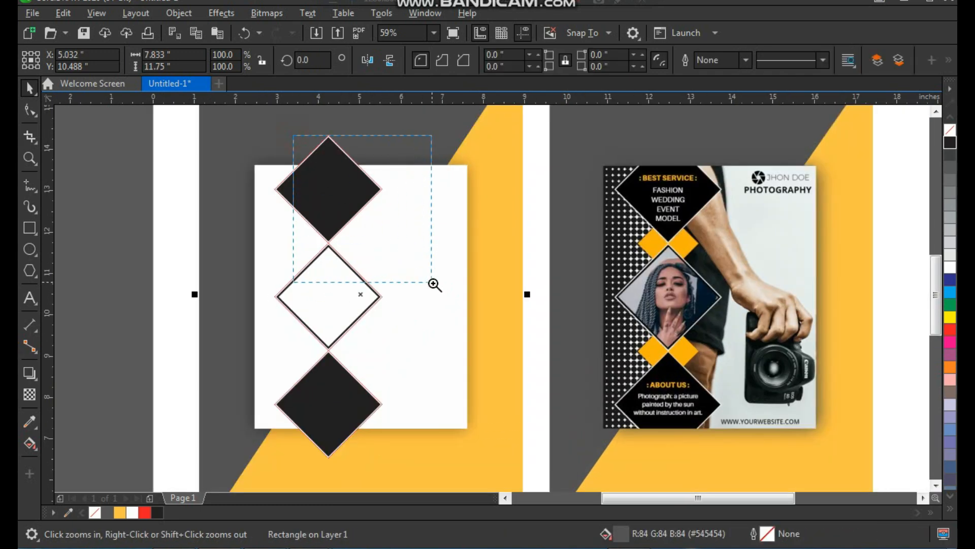
drag(433, 284, 439, 291)
key(F2)
drag(536, 154, 431, 304)
scroll(395, 193, down, 4)
drag(307, 155, 530, 446)
click(528, 286)
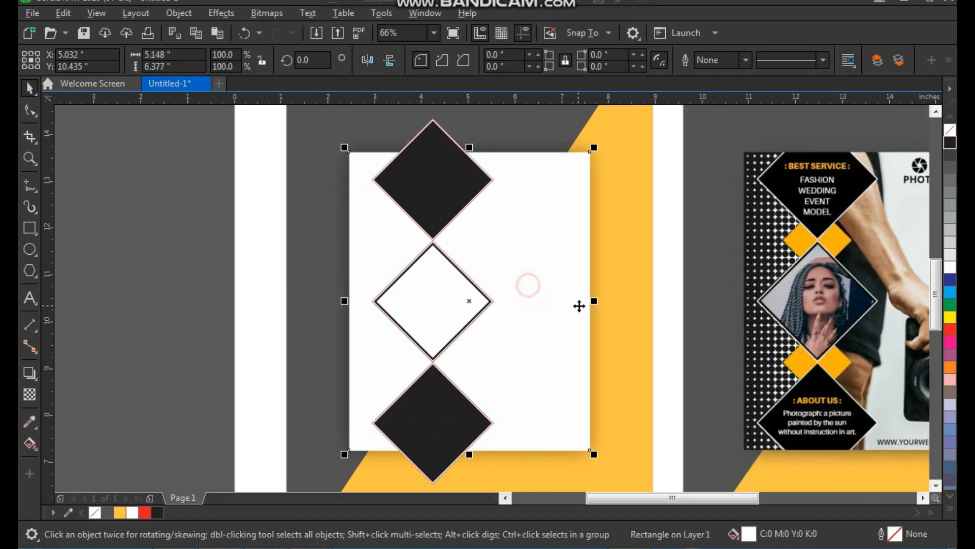
drag(594, 303, 436, 300)
Draw a circle about 0.425 inches in diameter in the empty area beside the page.
scroll(429, 331, down, 2)
key(z)
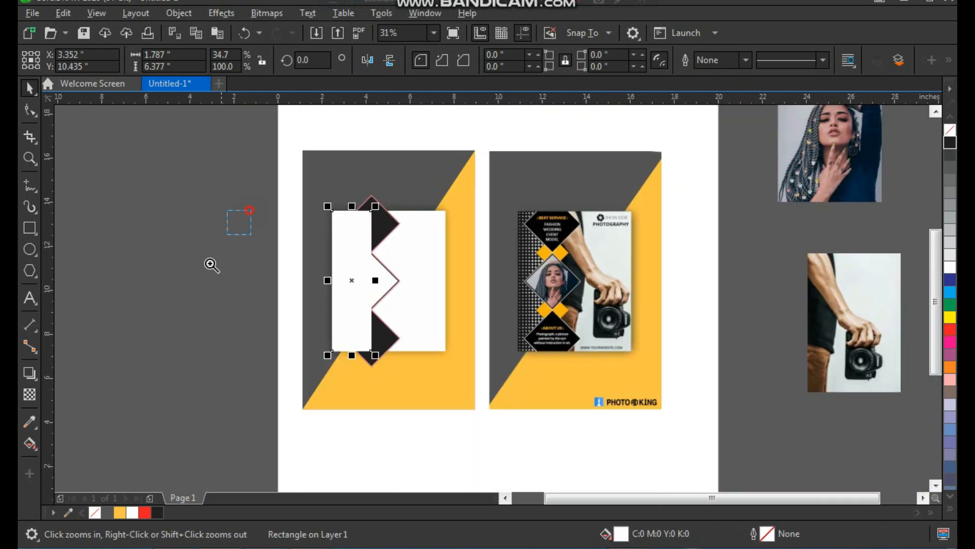
click(212, 265)
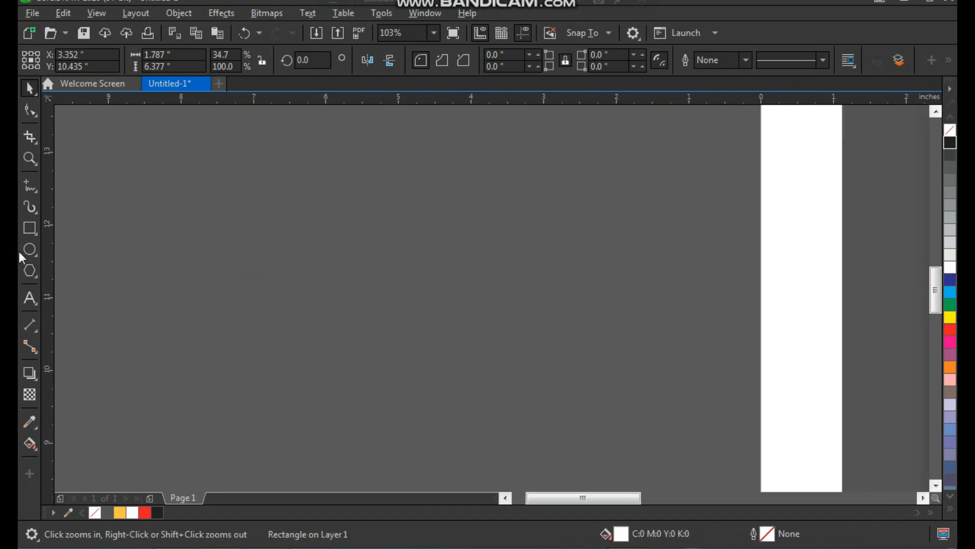
click(23, 250)
drag(250, 238, 289, 277)
Copy the circle edge to edge beside itself and repeat the copy to build a horizontal row of touching circles.
key(z)
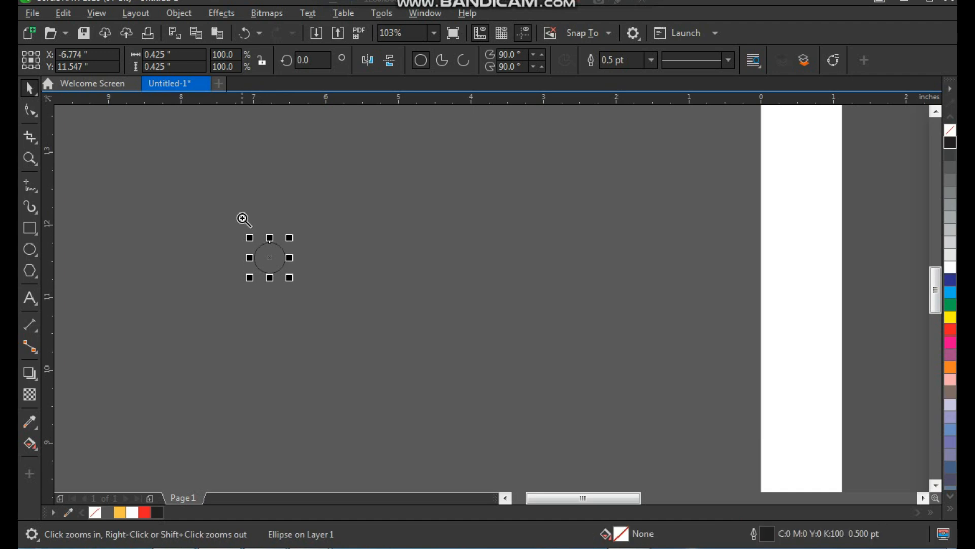
drag(242, 217, 334, 322)
key(space)
drag(367, 277, 479, 280)
right_click(479, 281)
key(ctrl+r)
scroll(380, 298, down, 2)
key(z)
drag(355, 216, 794, 432)
key(space)
key(ctrl+r)
key(ctrl+r)
key(ctrl+r)
key(ctrl+r)
key(ctrl+r)
key(ctrl+r)
key(ctrl+r)
key(ctrl+r)
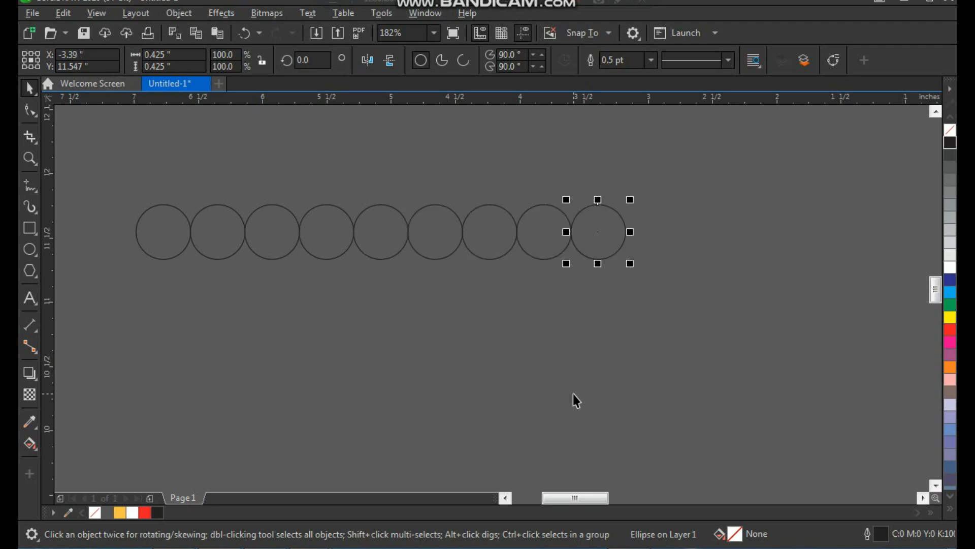
Scale the second circle in the row down slightly about its centre.
click(503, 348)
click(217, 230)
key(F2)
drag(182, 196, 303, 292)
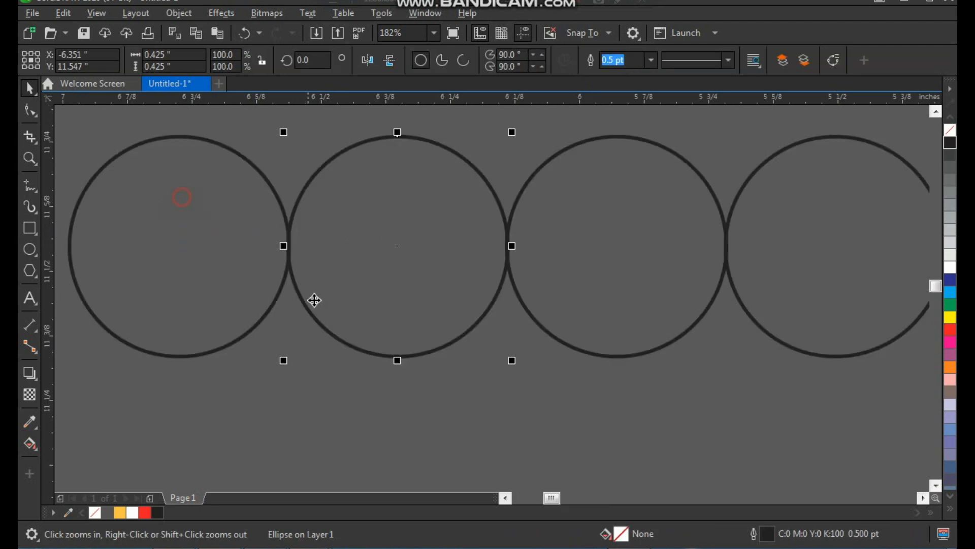
drag(511, 362, 498, 356)
Repeat the scaling on the third and fourth circles, shrinking them to about 0.343 and 0.309 inches.
click(621, 291)
key(ctrl+r)
key(ctrl+r)
scroll(475, 319, down, 2)
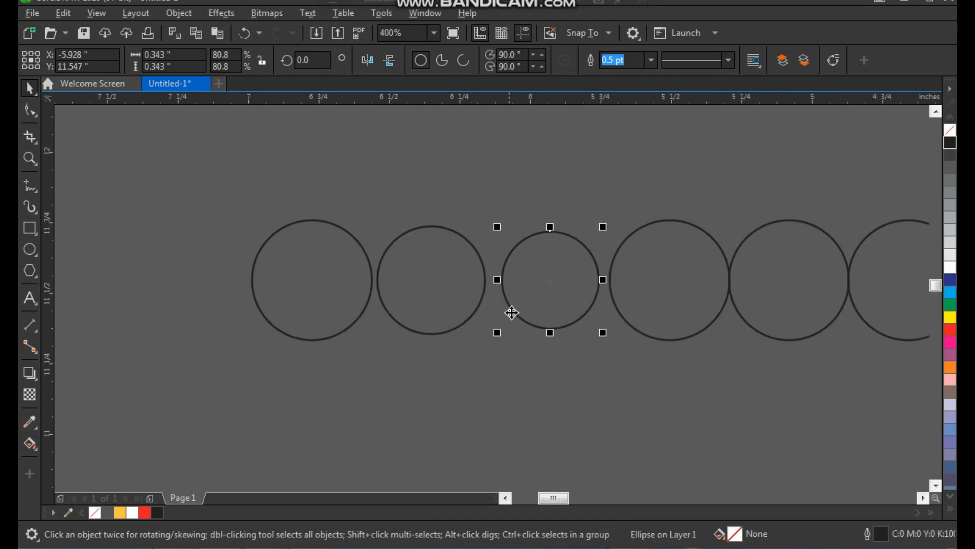
key(F2)
click(689, 384)
click(395, 222)
key(ctrl+r)
key(ctrl+r)
key(ctrl+r)
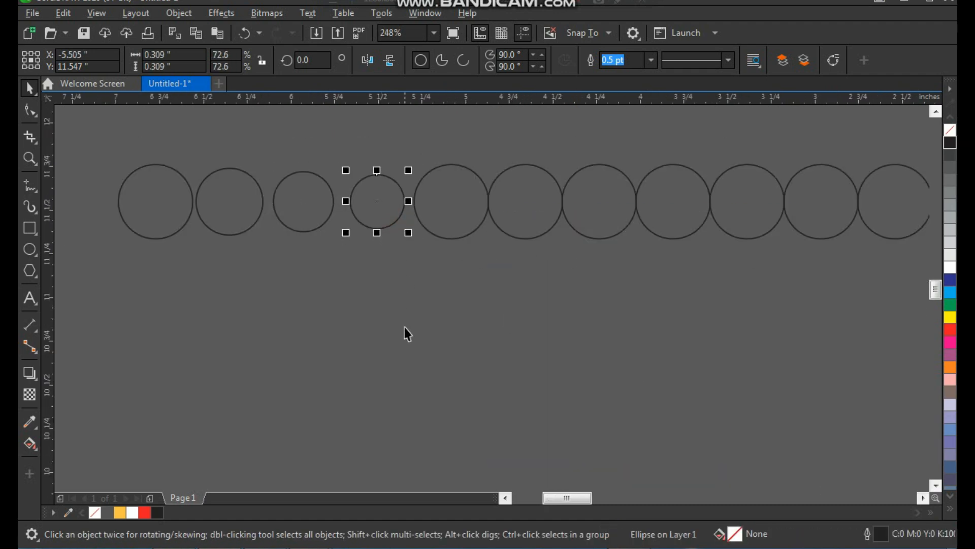
Repeat the scaling on the fifth and sixth circles, shrinking them to about 0.277 and 0.249 inches.
click(476, 231)
key(ctrl+r)
key(ctrl+r)
key(ctrl+r)
key(ctrl+r)
click(541, 222)
key(ctrl+r)
key(ctrl+r)
key(ctrl+r)
key(ctrl+r)
key(ctrl+r)
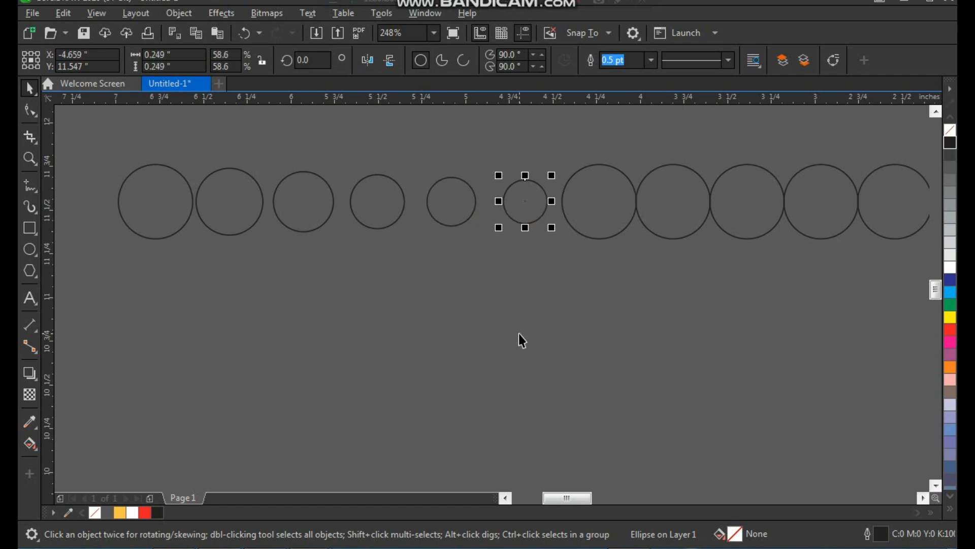
Repeat the scaling on the seventh and eighth circles, shrinking them to about 0.224 and 0.201 inches.
click(586, 235)
key(ctrl+r)
key(ctrl+r)
key(ctrl+r)
key(ctrl+r)
key(ctrl+r)
key(ctrl+r)
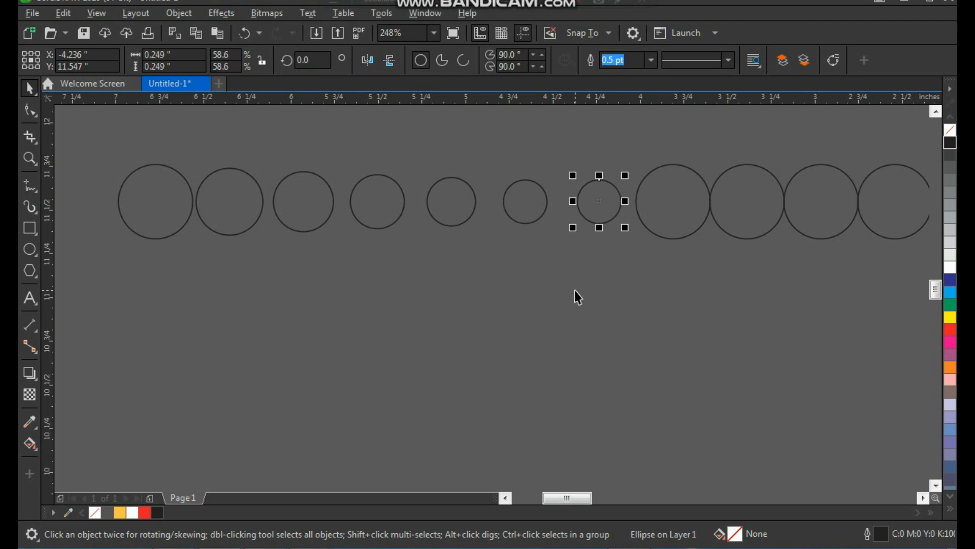
click(694, 226)
key(ctrl+r)
key(ctrl+r)
key(ctrl+r)
key(ctrl+r)
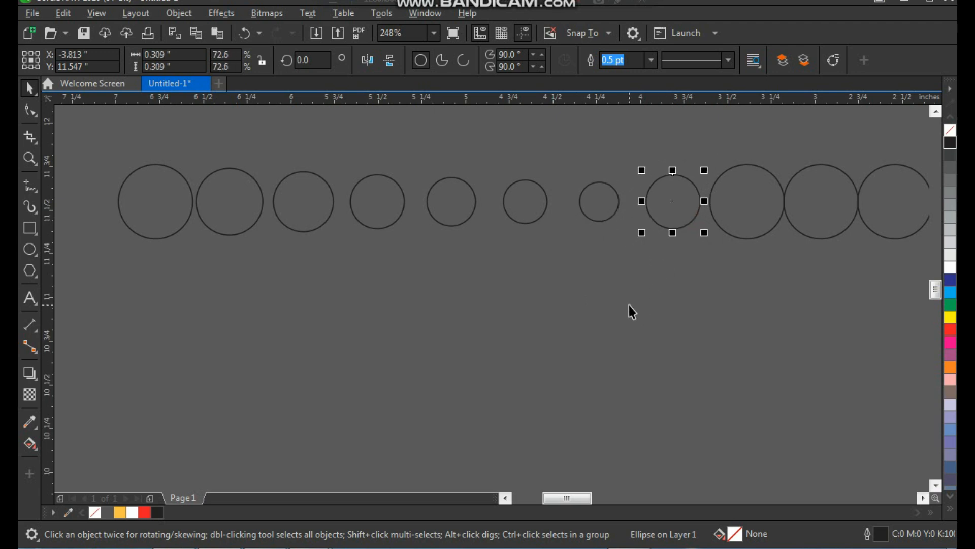
key(ctrl+r)
key(ctrl+r)
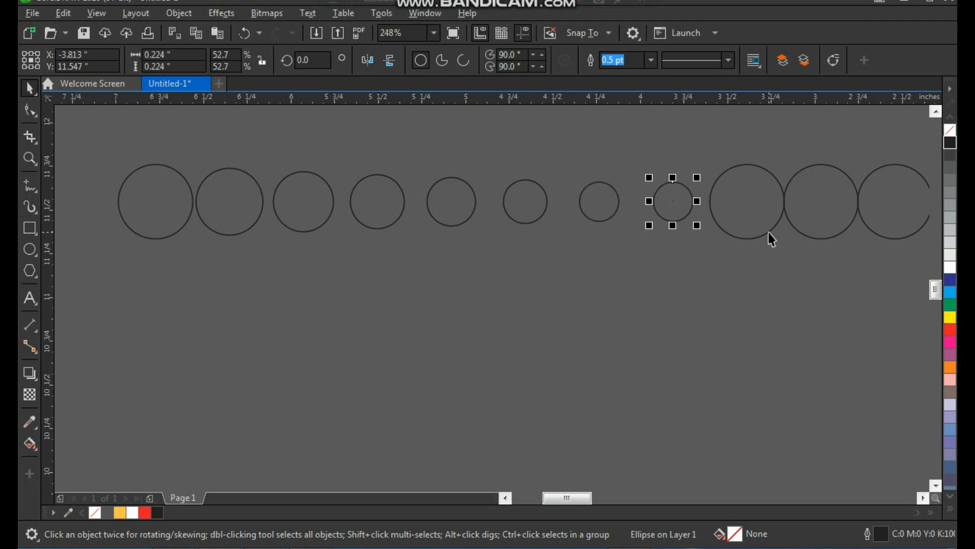
Repeat the scaling on the ninth circle until it measures about 0.181 inches.
click(749, 238)
key(ctrl+r)
key(ctrl+r)
key(ctrl+r)
key(ctrl+r)
key(ctrl+r)
key(ctrl+r)
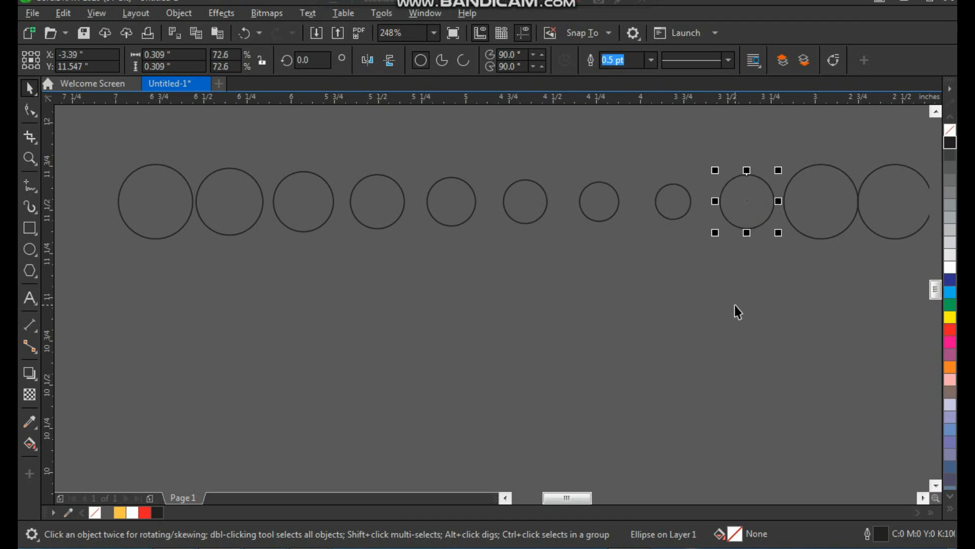
key(ctrl+r)
key(ctrl+r)
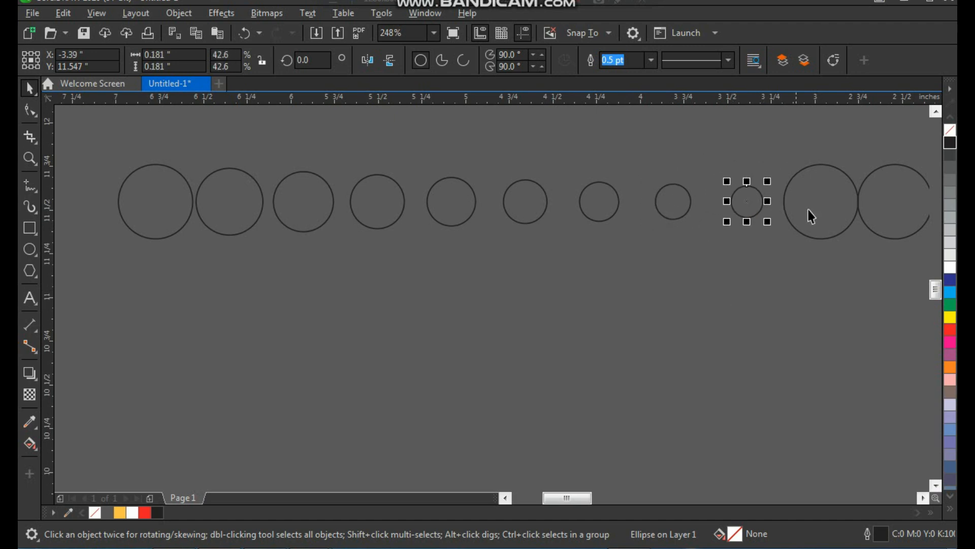
Shrink the tenth circle to about 0.163 inches and delete the surplus full-size circle at the row's end.
click(831, 185)
key(ctrl+r)
key(ctrl+r)
key(ctrl+r)
key(ctrl+r)
key(ctrl+r)
key(ctrl+r)
key(ctrl+r)
key(ctrl+r)
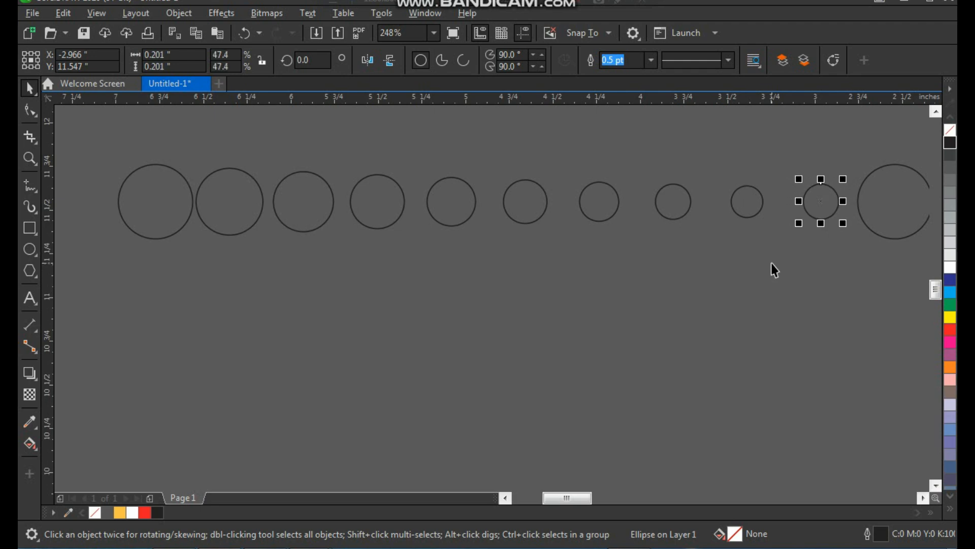
click(866, 218)
key(Delete)
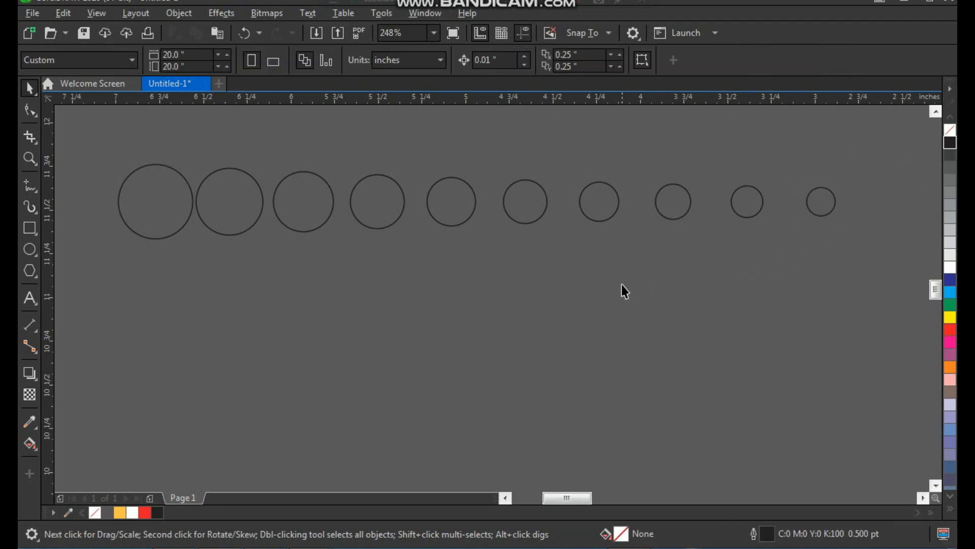
Move the second, third and fourth circles along the row so each touches the circle before it.
key(F2)
drag(177, 151, 369, 312)
drag(427, 265, 421, 263)
drag(555, 249, 535, 249)
drag(719, 229, 650, 227)
Move the fifth, sixth and seventh circles along the row so each touches its larger neighbour.
scroll(542, 265, down, 2)
key(F2)
drag(550, 205, 755, 339)
drag(469, 253, 380, 251)
drag(567, 251, 428, 247)
drag(672, 258, 479, 247)
Move the eighth, ninth and tenth circles along the row to close the remaining gaps.
scroll(496, 257, down, 2)
key(F2)
drag(460, 200, 755, 407)
drag(571, 265, 339, 267)
drag(654, 267, 367, 266)
drag(768, 268, 501, 269)
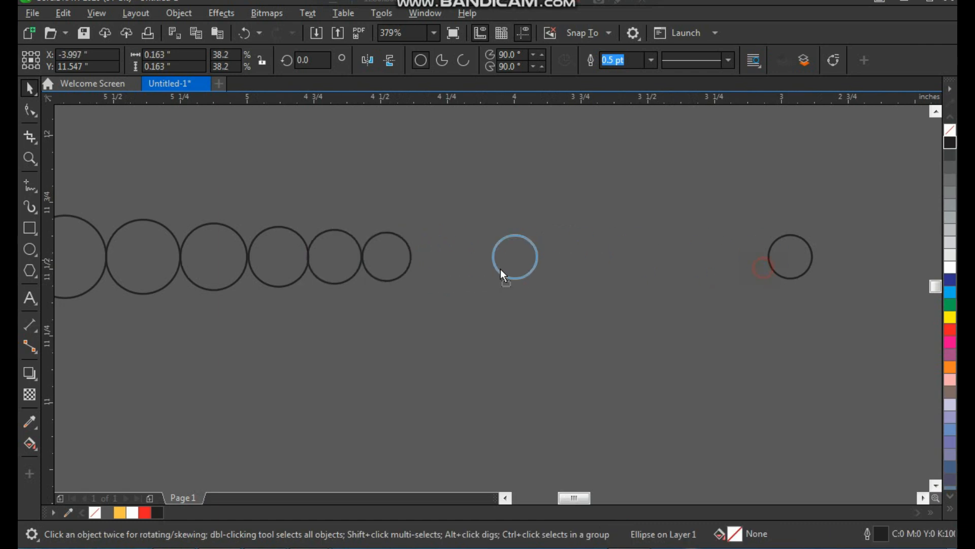
drag(432, 269, 432, 270)
key(F2)
drag(374, 192, 484, 328)
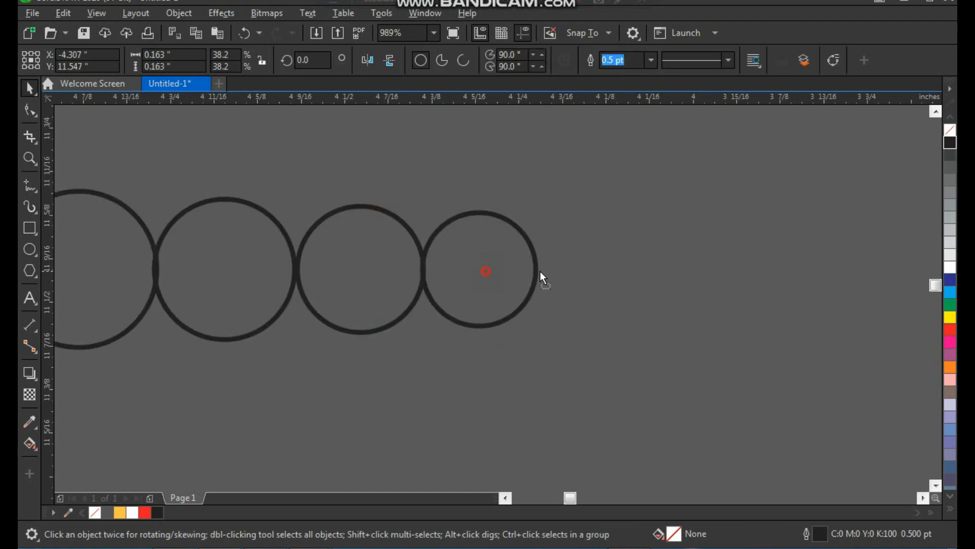
Add a smaller eleventh circle from a copy of the tenth and move it to touch the row's small end.
click(639, 310)
drag(677, 331, 654, 307)
drag(616, 272, 575, 270)
click(621, 347)
Group all eleven circles of the row.
scroll(564, 249, down, 2)
drag(640, 206, 313, 315)
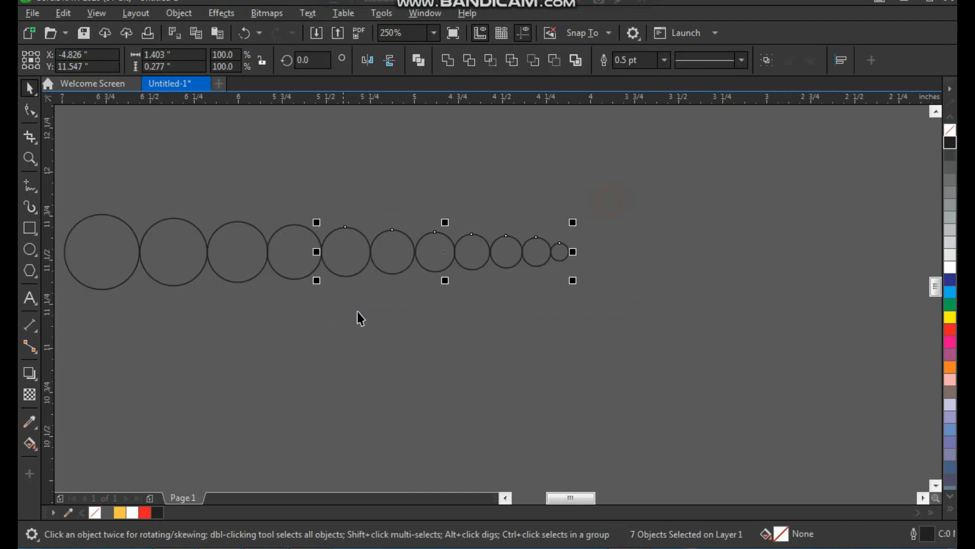
scroll(474, 269, down, 1)
click(579, 220)
drag(594, 209, 211, 331)
key(ctrl+g)
Copy the grouped circle row directly below itself and repeat the copy to make a third row.
key(F2)
scroll(468, 279, down, 2)
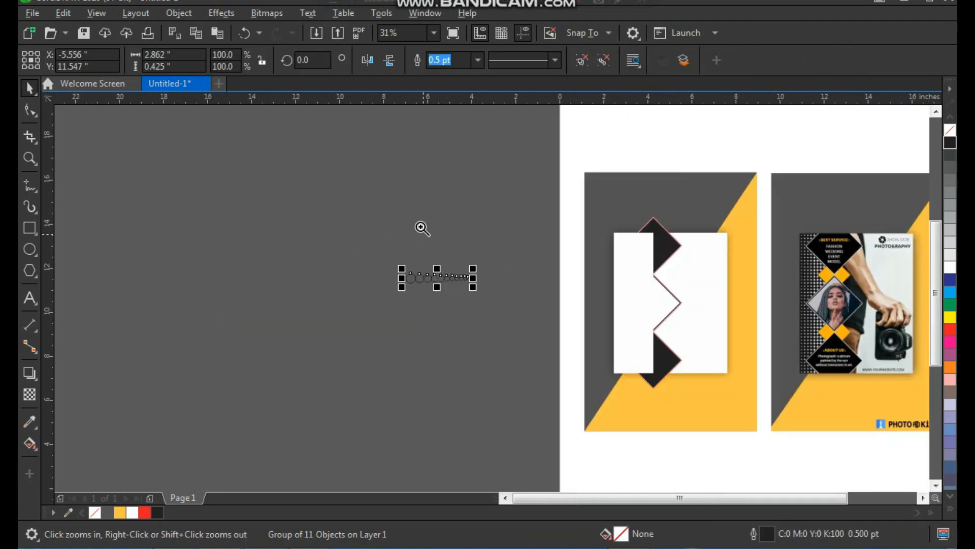
drag(744, 394, 823, 451)
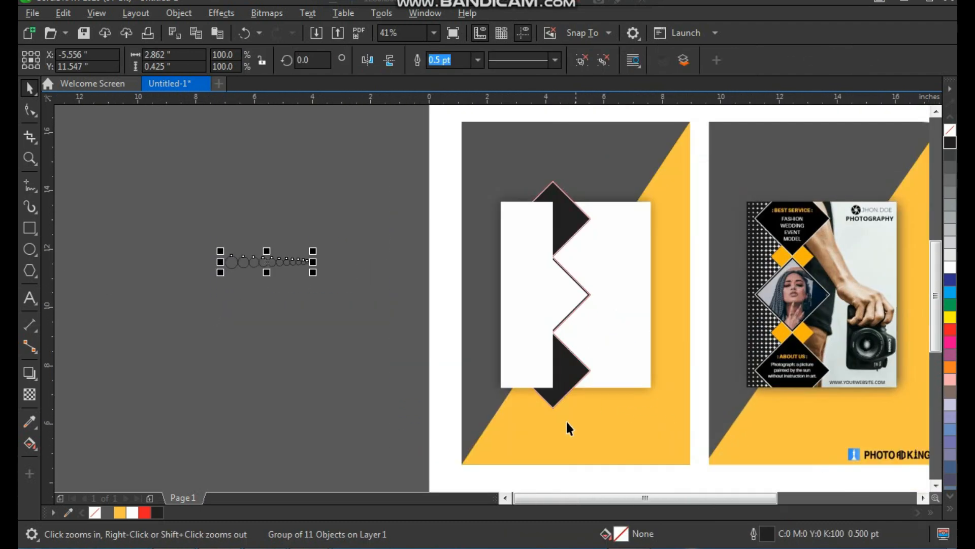
click(294, 321)
key(F2)
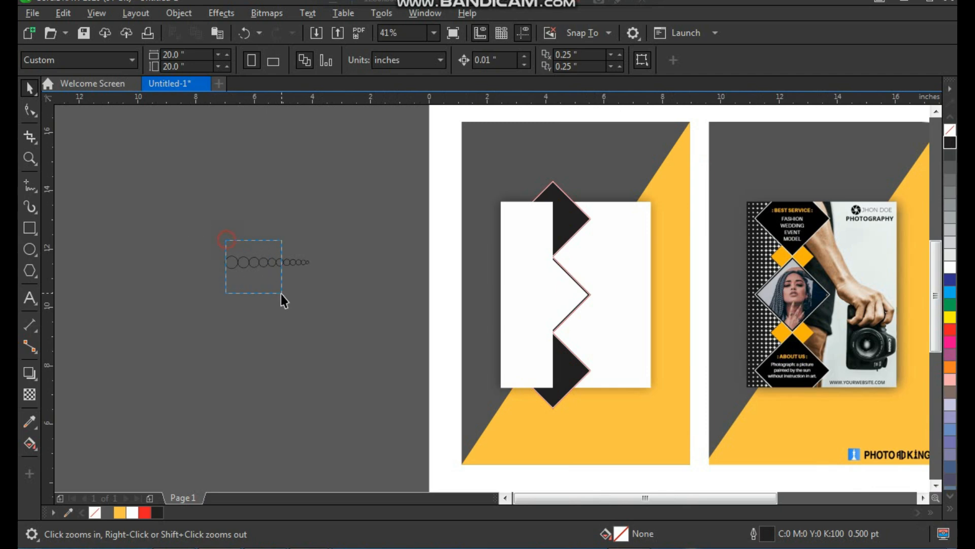
drag(282, 294, 283, 295)
drag(315, 256, 319, 312)
drag(315, 333, 315, 337)
right_click(315, 336)
key(ctrl+r)
scroll(270, 206, down, 4)
key(F2)
click(364, 205)
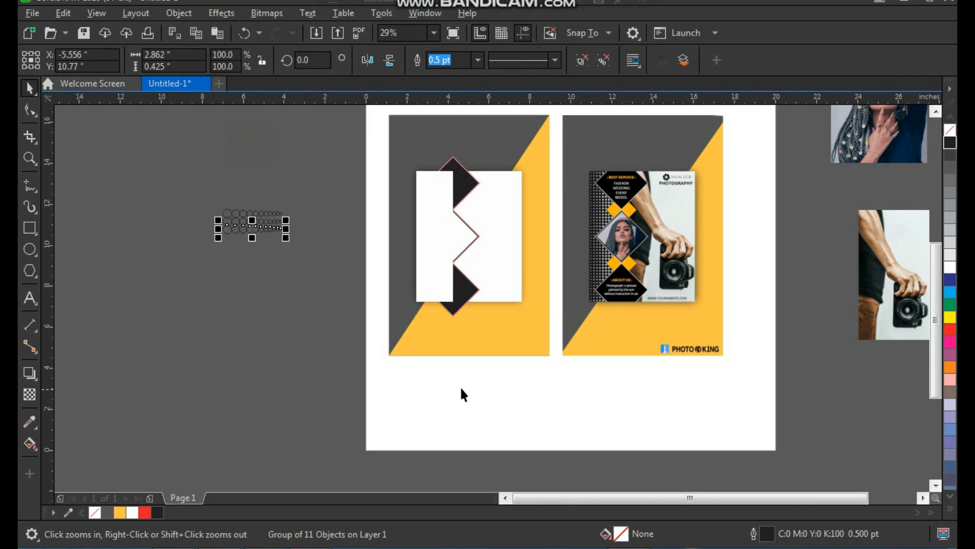
Repeat the downward copy of the grouped circle row until the pattern has 32 rows.
key(ctrl+r)
key(ctrl+r)
key(ctrl+r)
key(ctrl+r)
key(ctrl+r)
key(ctrl+r)
key(ctrl+r)
key(ctrl+r)
key(ctrl+r)
key(ctrl+r)
key(ctrl+r)
key(ctrl+r)
key(ctrl+r)
key(ctrl+r)
key(ctrl+r)
key(ctrl+r)
key(ctrl+r)
key(ctrl+r)
key(ctrl+r)
key(ctrl+r)
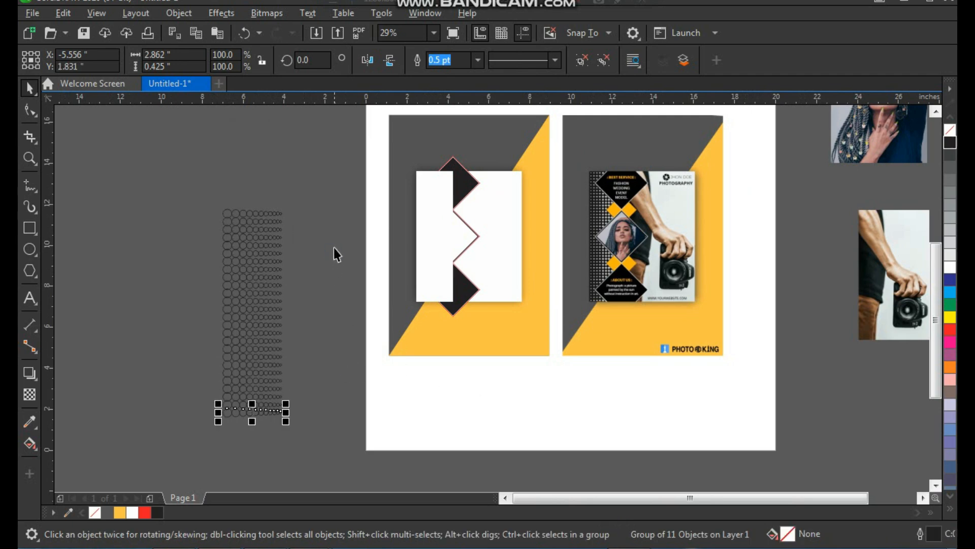
key(ctrl+r)
Group all 32 circle rows, then fill the group with black and no outline.
drag(332, 180, 184, 467)
key(ctrl+g)
drag(236, 319, 248, 264)
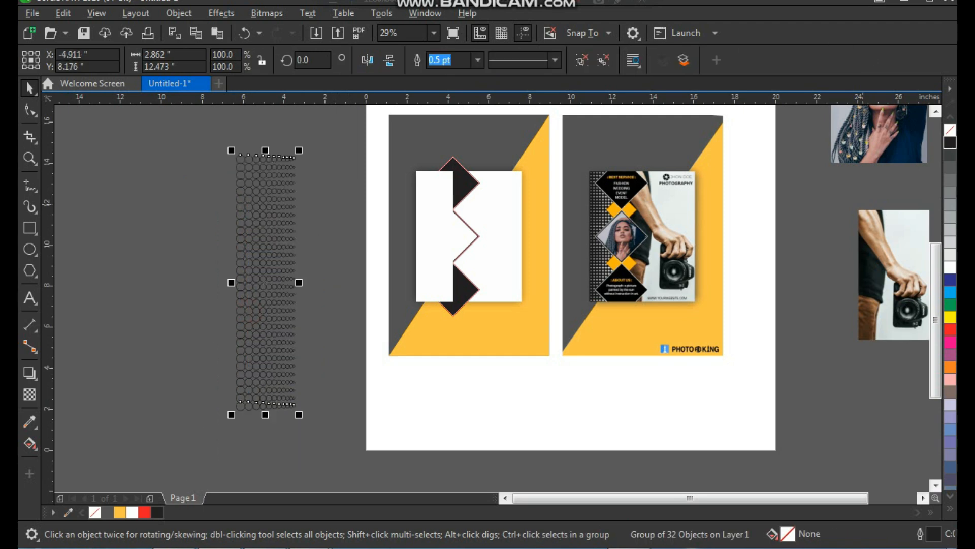
click(951, 143)
right_click(950, 130)
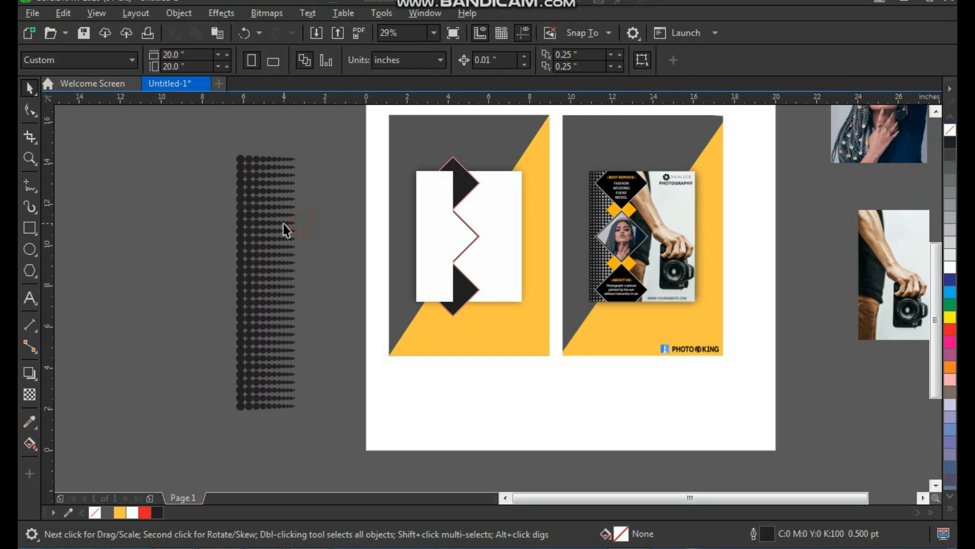
Move the dot pattern onto the flyer and centre it on the panel's narrow white strip.
drag(285, 226, 304, 227)
key(F2)
drag(346, 137, 576, 385)
shift+click(435, 239)
key(c)
key(e)
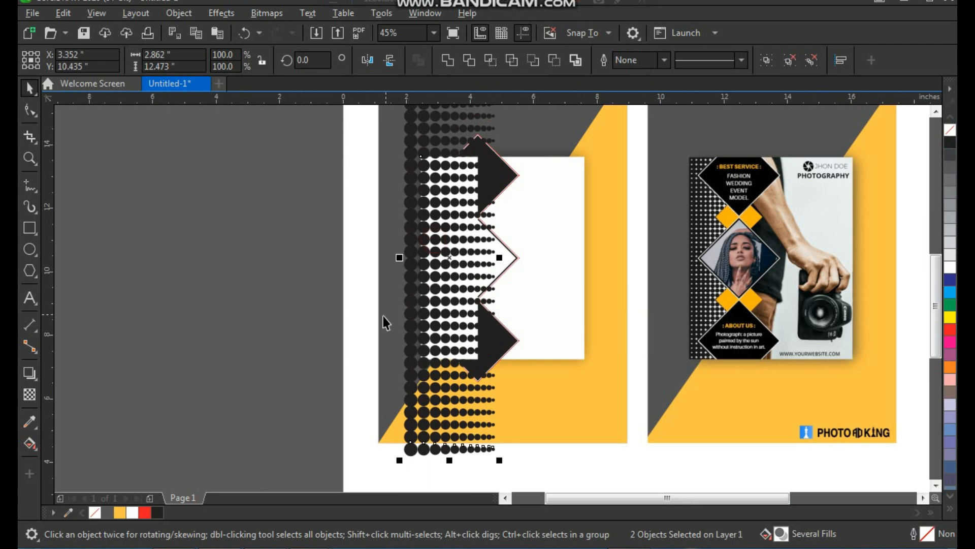
click(206, 207)
Scale the dot pattern down about its centre to about 1.84 in wide to match the narrow strip.
click(451, 301)
key(F2)
drag(349, 242, 584, 532)
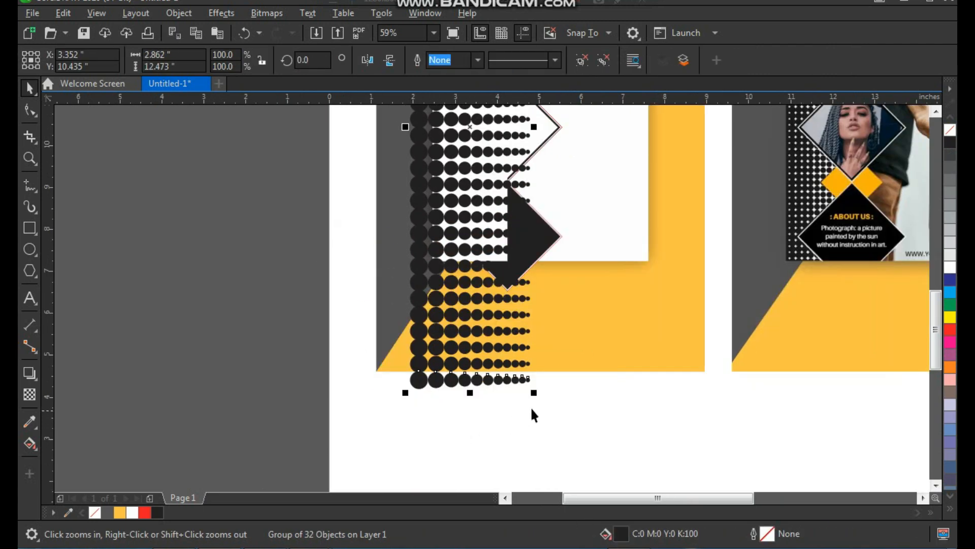
drag(536, 397, 507, 293)
key(F2)
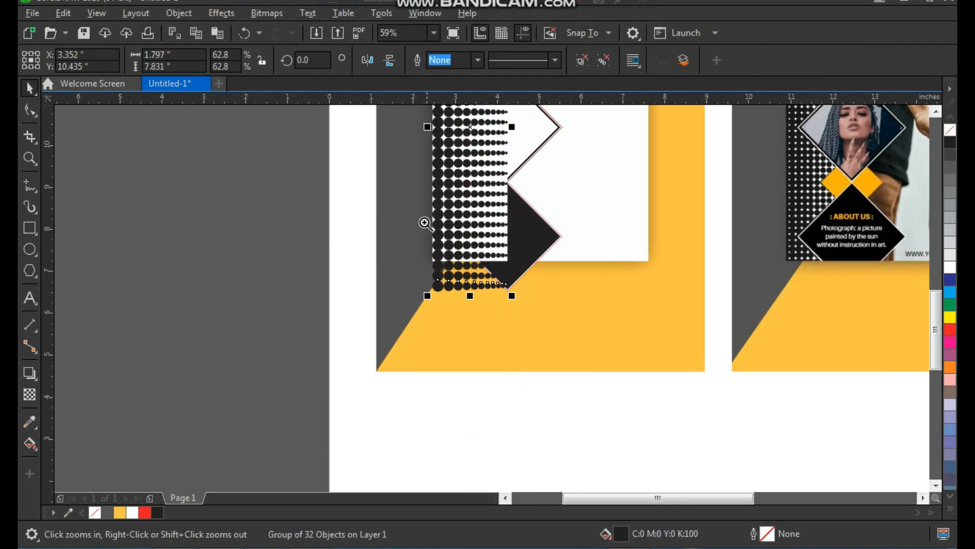
drag(427, 219, 518, 342)
drag(356, 376, 356, 390)
click(365, 181)
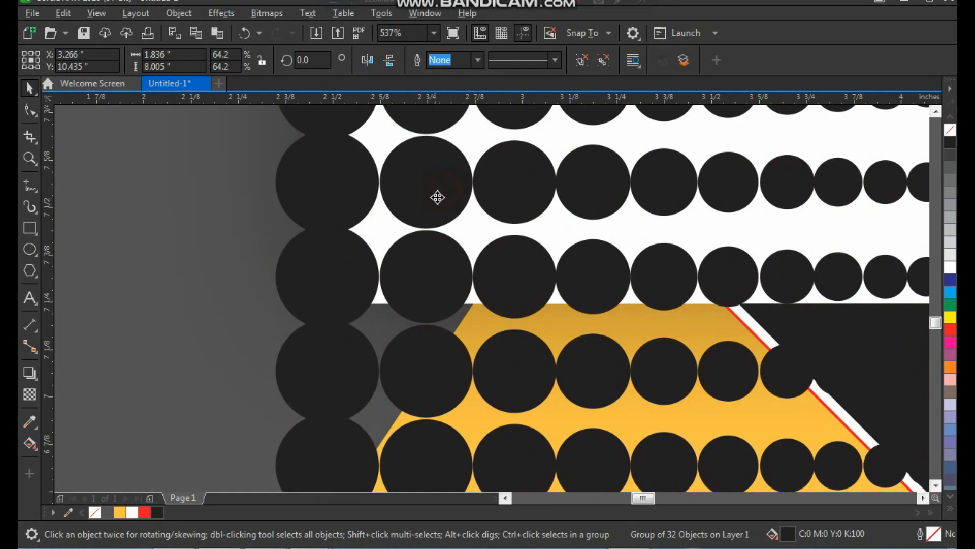
PowerClip the dot pattern inside the panel's narrow white strip.
right_click(451, 190)
click(521, 294)
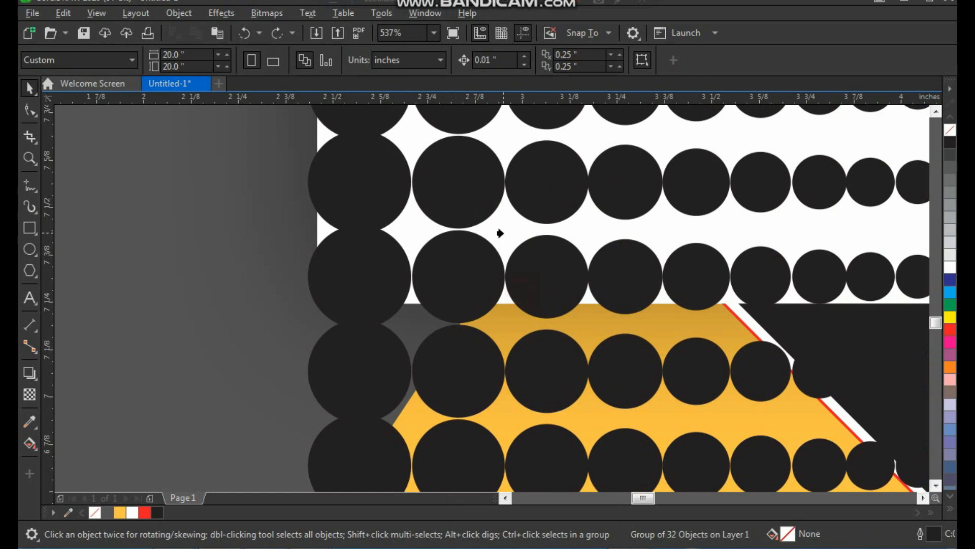
click(499, 233)
scroll(397, 303, down, 4)
Bring the three inner diamonds in front of the dot pattern strip.
key(F2)
drag(358, 346, 561, 118)
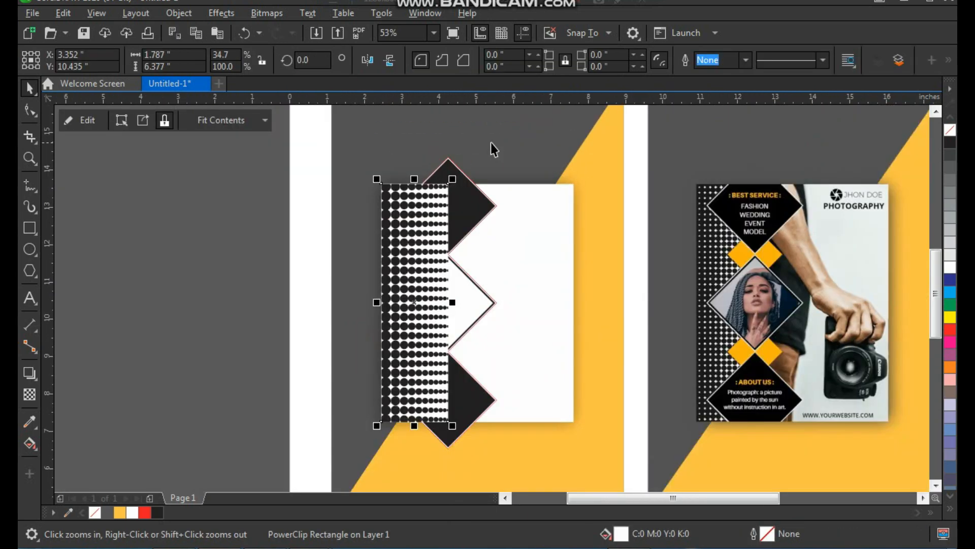
drag(404, 480, 404, 454)
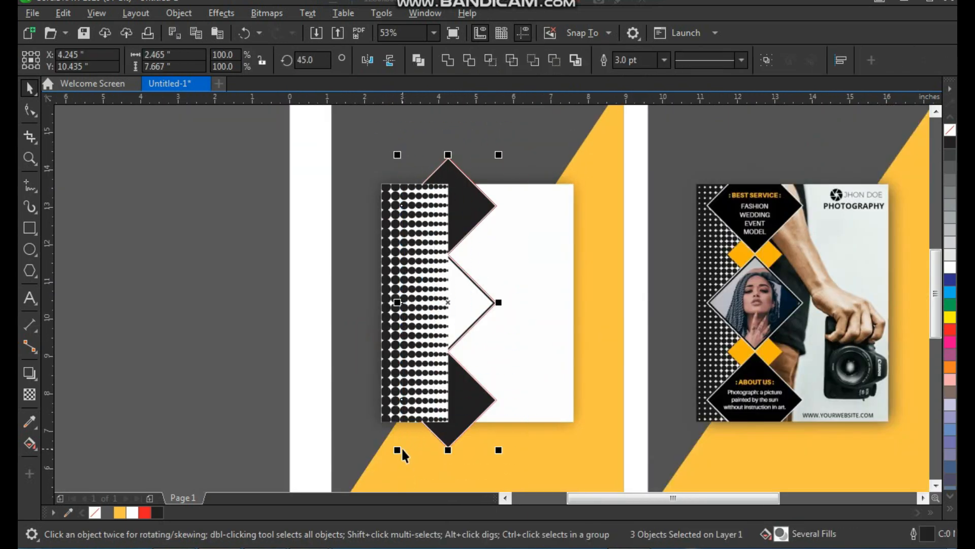
key(shift+Page_Up)
click(238, 233)
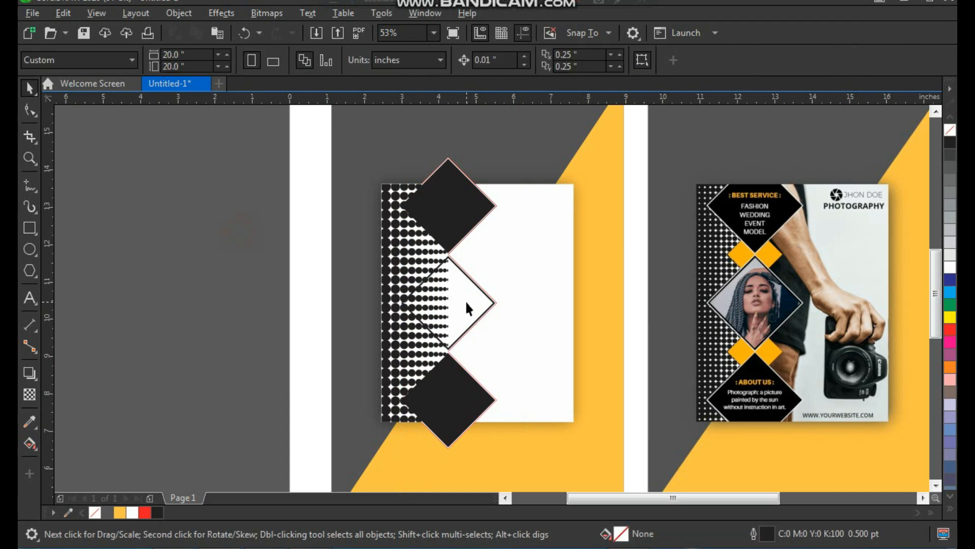
Fill the middle diamond with white.
click(466, 307)
click(946, 268)
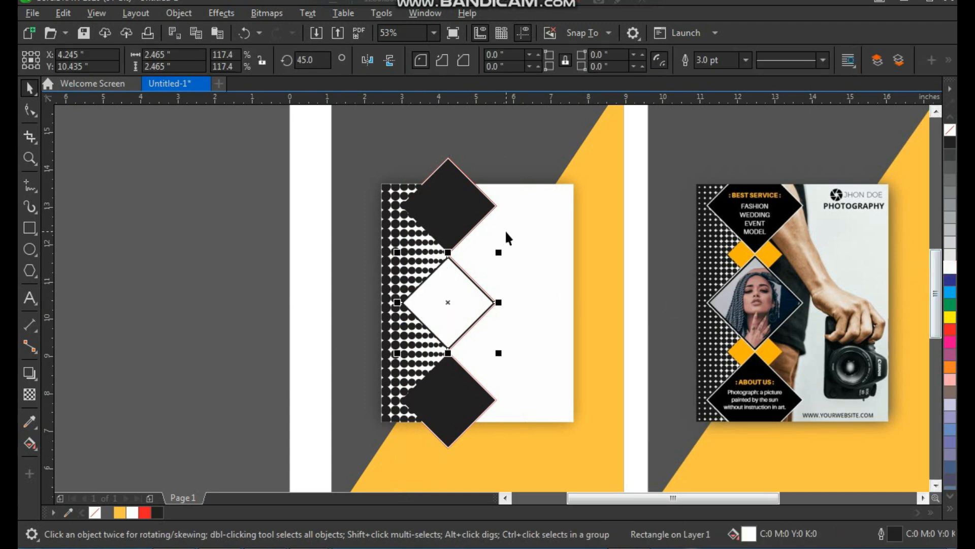
key(z)
drag(441, 232, 467, 285)
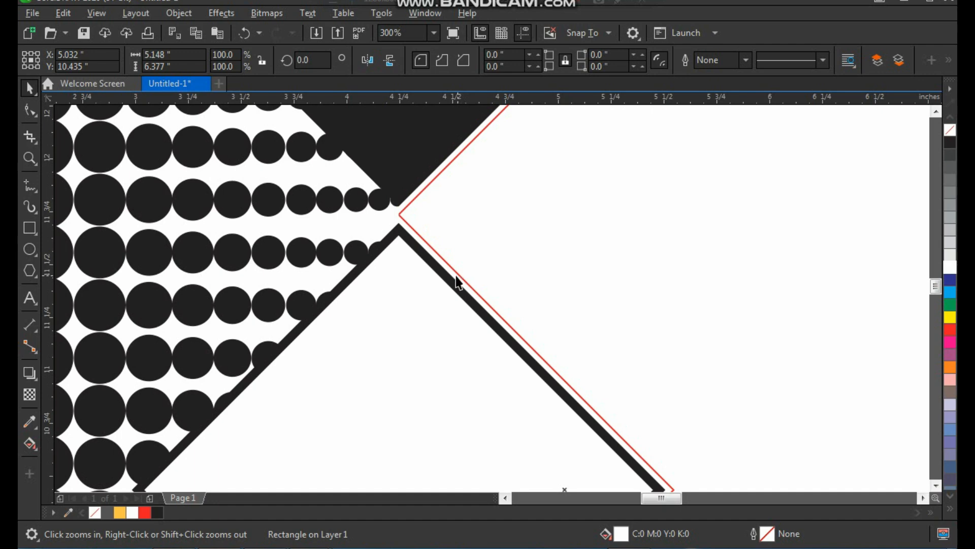
click(456, 255)
scroll(466, 260, down, 3)
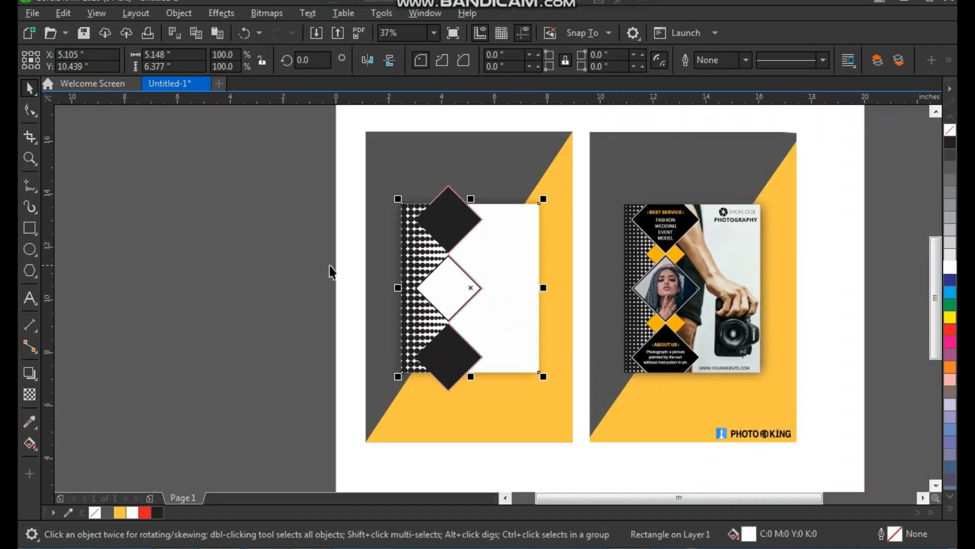
click(269, 235)
Remove the red outline from the white border shape around the uppermost diamond.
key(z)
drag(388, 165, 575, 391)
drag(422, 130, 482, 204)
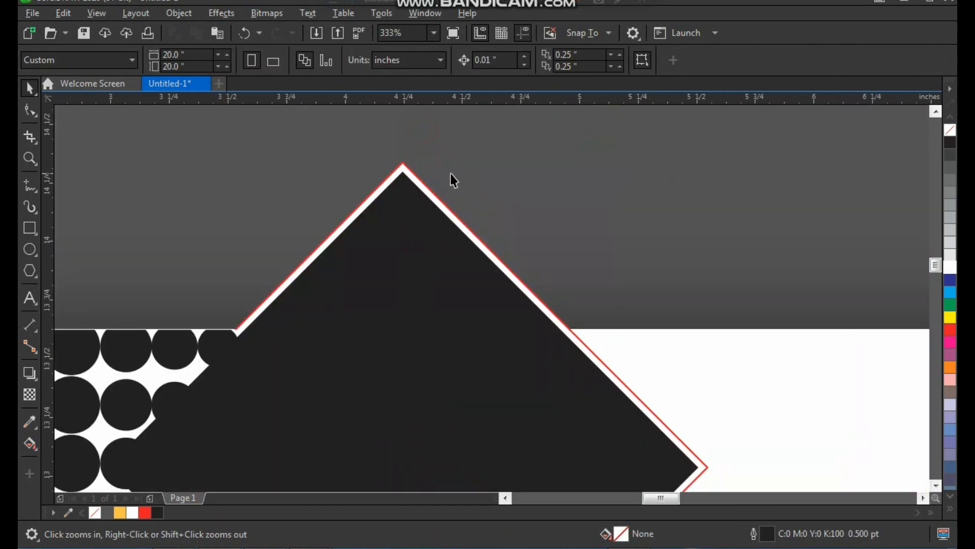
click(412, 171)
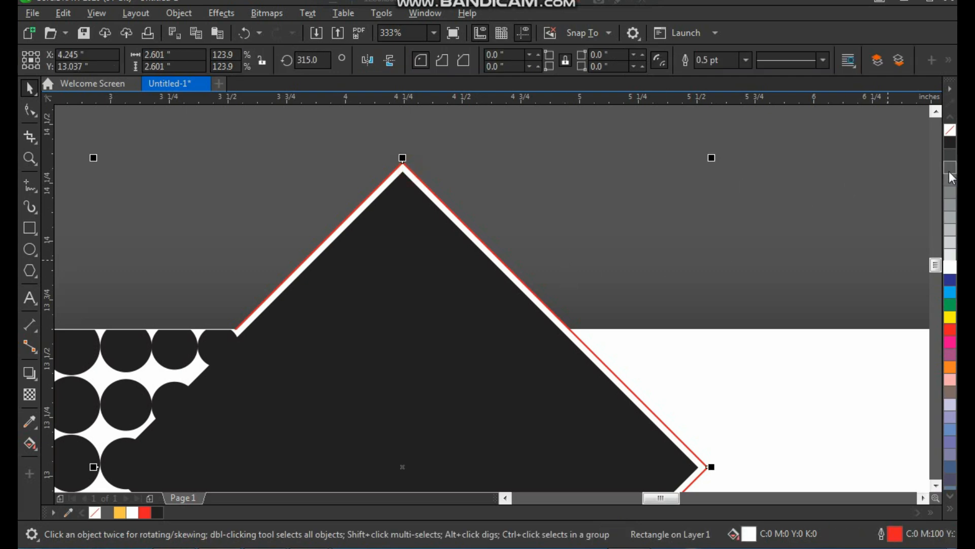
right_click(950, 130)
scroll(550, 285, down, 3)
Remove the red outline from the white border shape around the middle diamond.
key(F2)
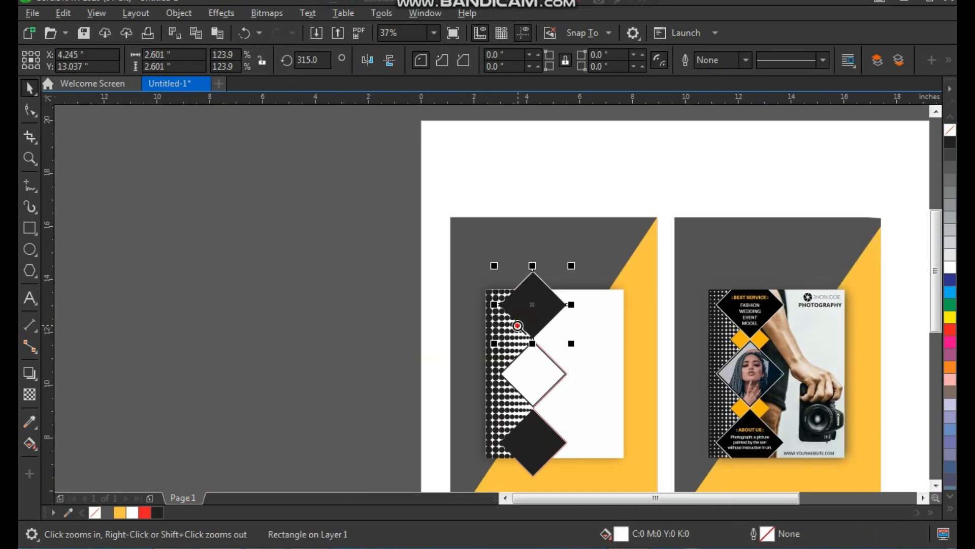
drag(518, 326, 572, 376)
click(454, 264)
key(ctrl+r)
scroll(453, 254, down, 3)
key(F2)
drag(394, 304, 511, 486)
click(489, 283)
key(ctrl+r)
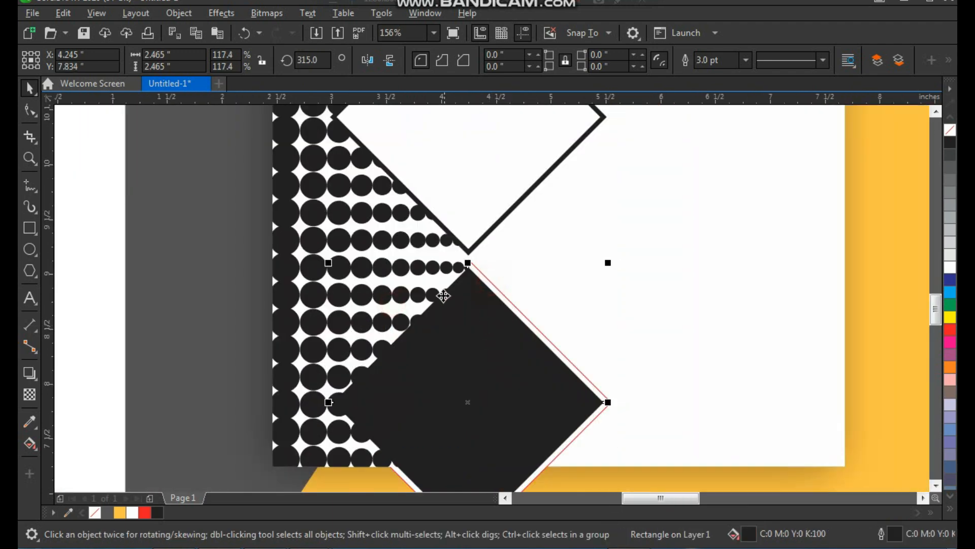
key(ctrl+z)
Remove the red outline from the white border shape around the lowest diamond.
scroll(416, 326, down, 3)
key(F2)
drag(396, 307, 455, 362)
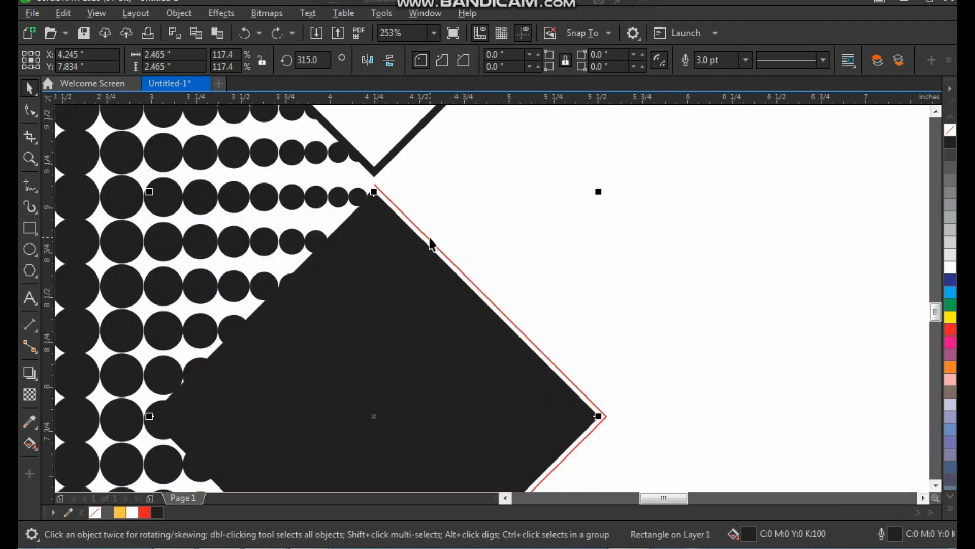
click(430, 241)
key(ctrl+r)
scroll(387, 305, down, 3)
click(266, 235)
Bring all three diamonds together with their white border shapes in front of the dot pattern.
key(F2)
drag(289, 133, 593, 459)
click(291, 328)
key(ctrl+a)
key(ctrl+g)
click(269, 253)
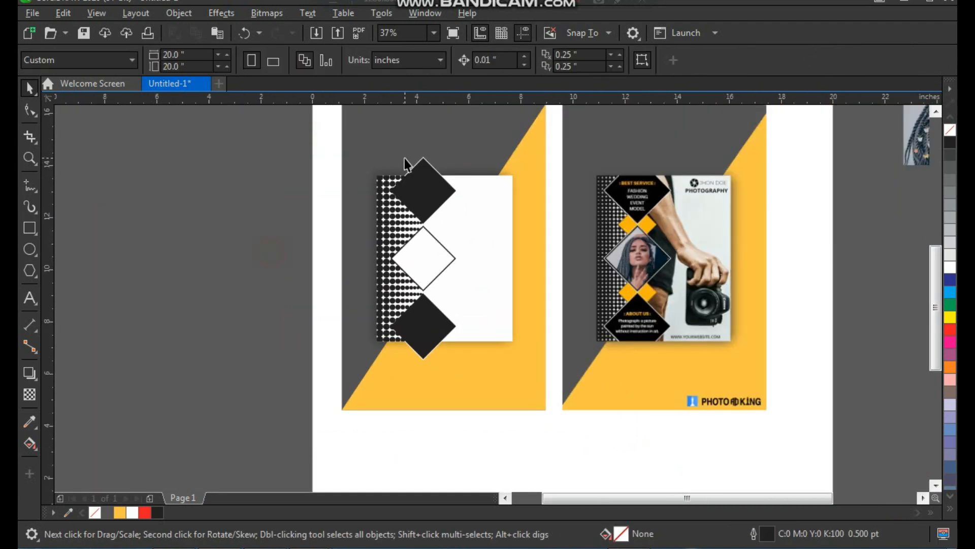
drag(388, 382, 388, 382)
key(F2)
key(shift+F2)
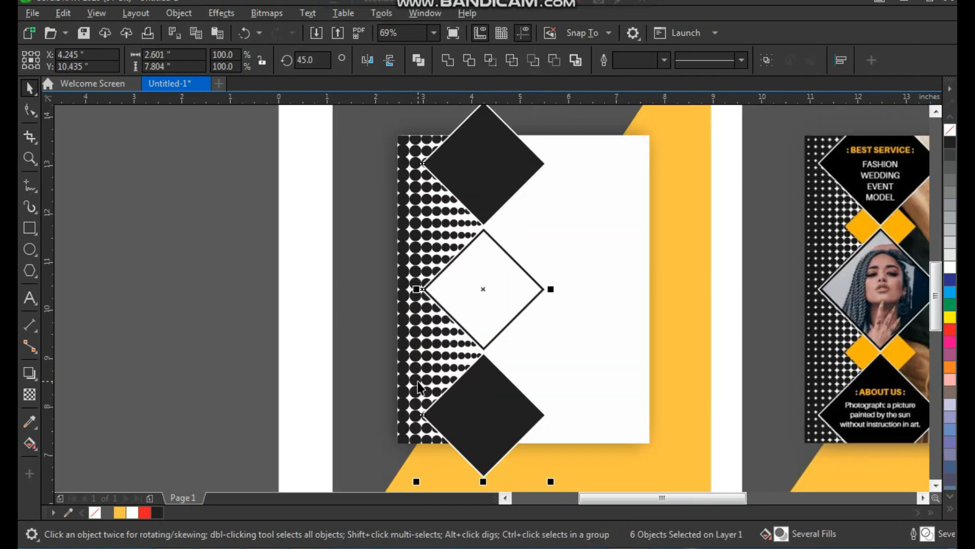
scroll(358, 359, down, 2)
click(262, 254)
Move the photo of the woman with braids from beside the page onto the flyer near the middle diamond.
key(F2)
drag(349, 159, 737, 396)
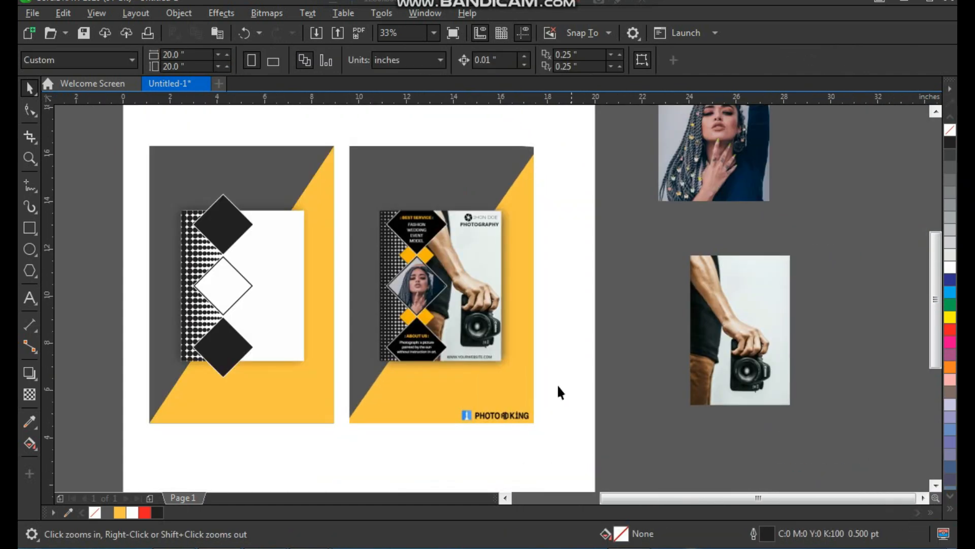
drag(735, 165, 112, 432)
drag(807, 171, 282, 336)
key(F2)
drag(371, 206, 198, 415)
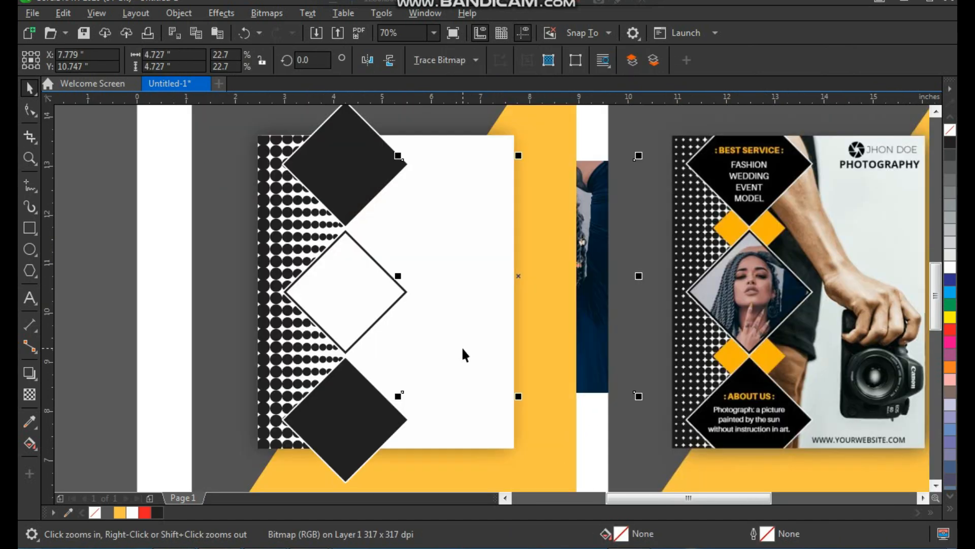
Bring the woman's photo to the front and scale it to about 2.74 in square beside the middle diamond.
key(shift+Page_Up)
drag(639, 396, 585, 344)
drag(507, 258, 408, 266)
PowerClip the woman's photo inside the middle diamond.
key(F2)
drag(332, 204, 399, 317)
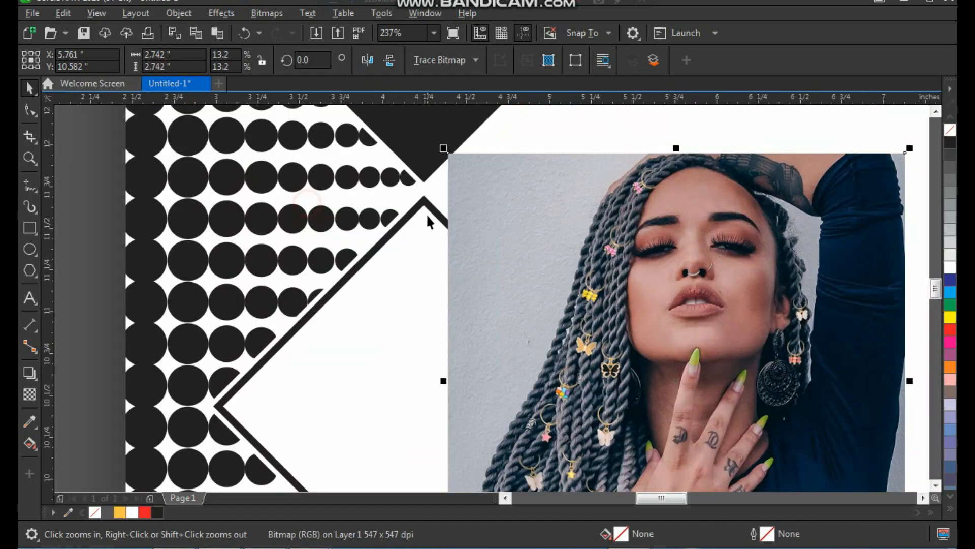
right_click(464, 171)
click(504, 324)
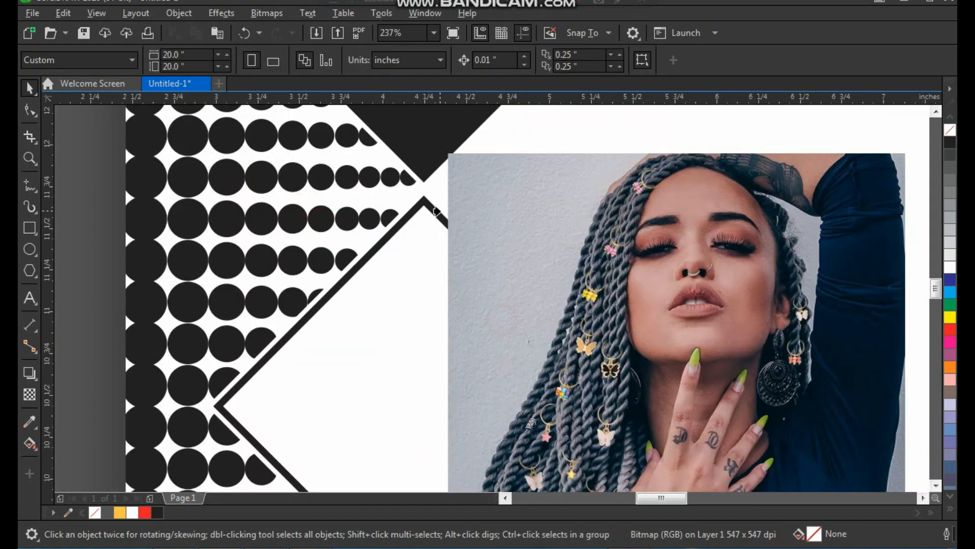
click(436, 213)
scroll(453, 283, down, 3)
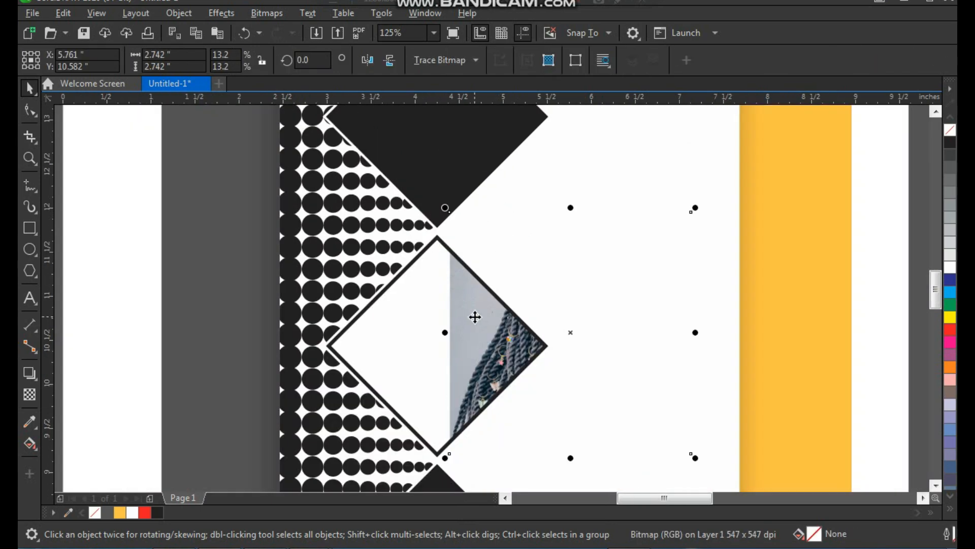
Move the clipped photo across the middle diamond and scale it down slightly to show more of the face.
drag(356, 327, 344, 325)
key(F2)
drag(320, 199, 552, 482)
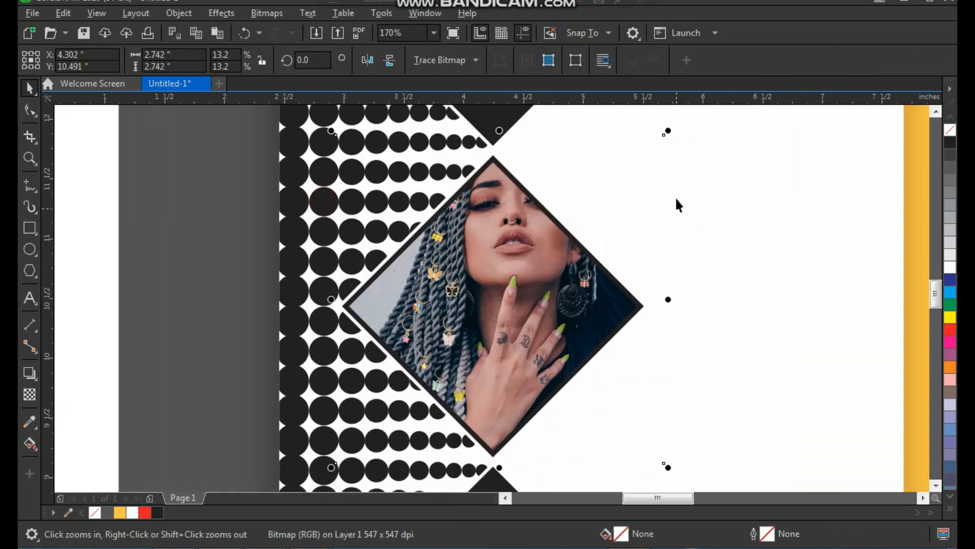
drag(672, 137, 652, 157)
drag(527, 282, 547, 301)
scroll(453, 270, down, 2)
click(367, 220)
Resize the clipped photo to about 2.27 in square and reposition it so the face sits centrally in the diamond.
key(F2)
drag(392, 131, 754, 404)
drag(268, 199, 407, 331)
drag(440, 258, 446, 271)
key(ctrl+z)
ctrl+click(444, 253)
drag(541, 217, 535, 222)
key(F2)
drag(586, 157, 288, 400)
mouse_move(475, 328)
mouse_down()
mouse_move(460, 329)
mouse_move(475, 323)
mouse_up()
click(542, 177)
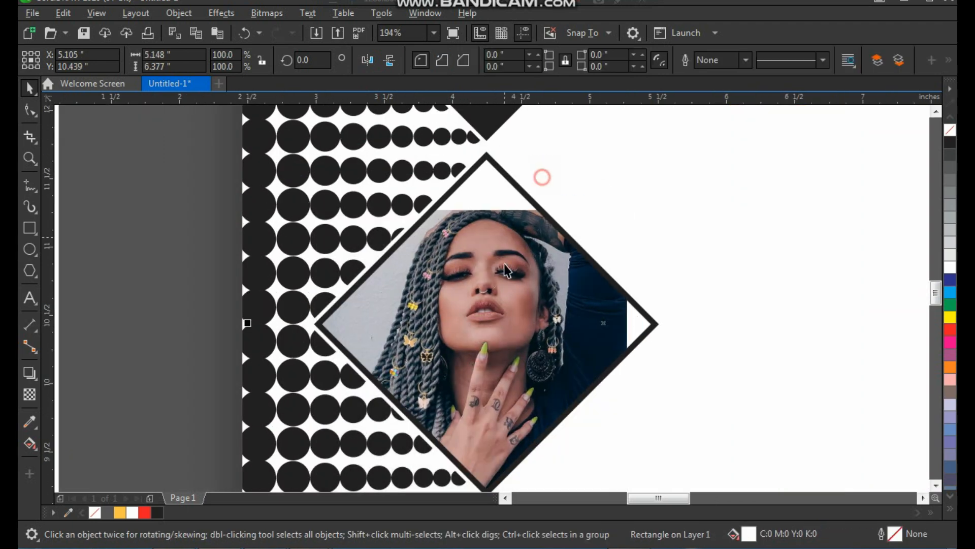
Open the middle diamond's PowerClip contents for editing and draw a rectangle about 1.24 by 0.66 in over the gap above the photo.
click(511, 279)
right_click(512, 279)
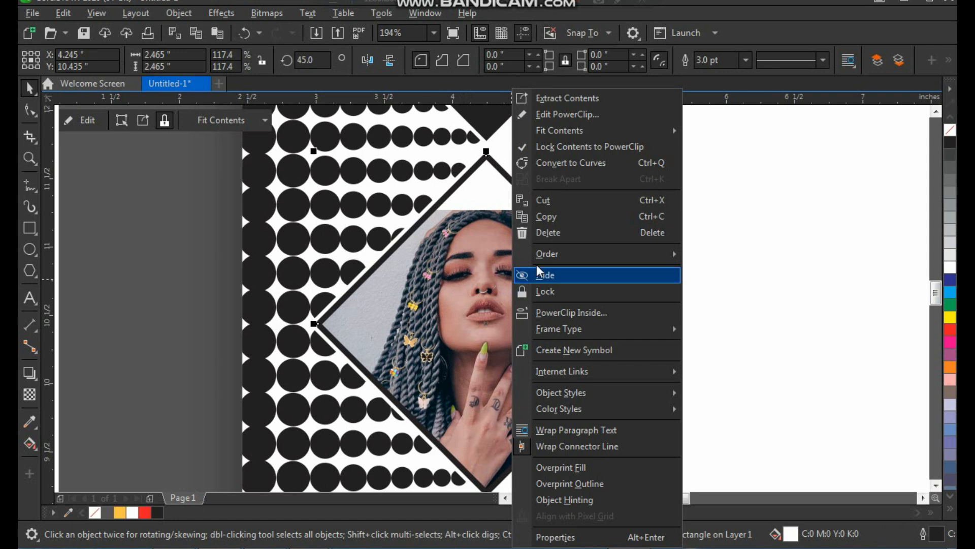
click(564, 115)
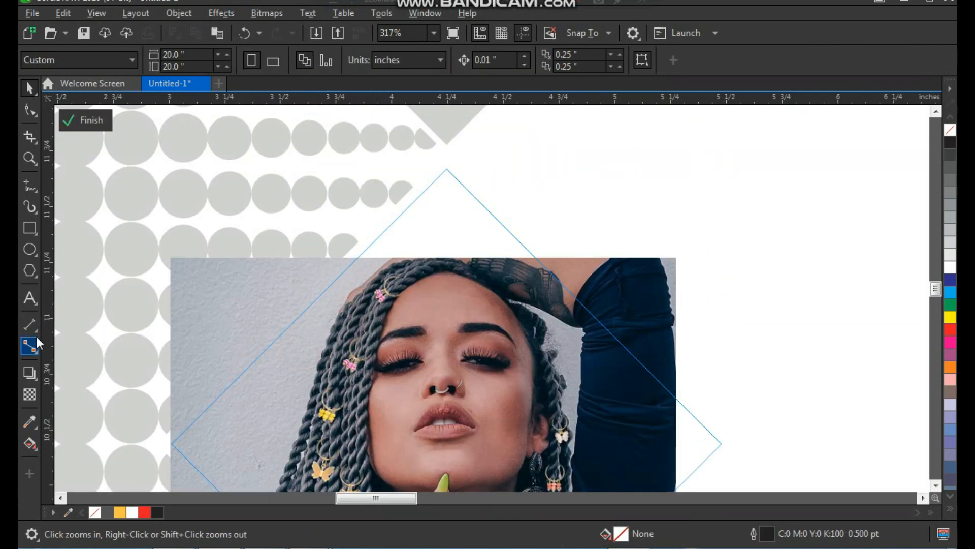
click(29, 228)
drag(308, 139, 585, 288)
key(space)
Fill the rectangle with the grey sampled from the photo's background (R 190, G 190, B 200) and remove its outline.
click(30, 421)
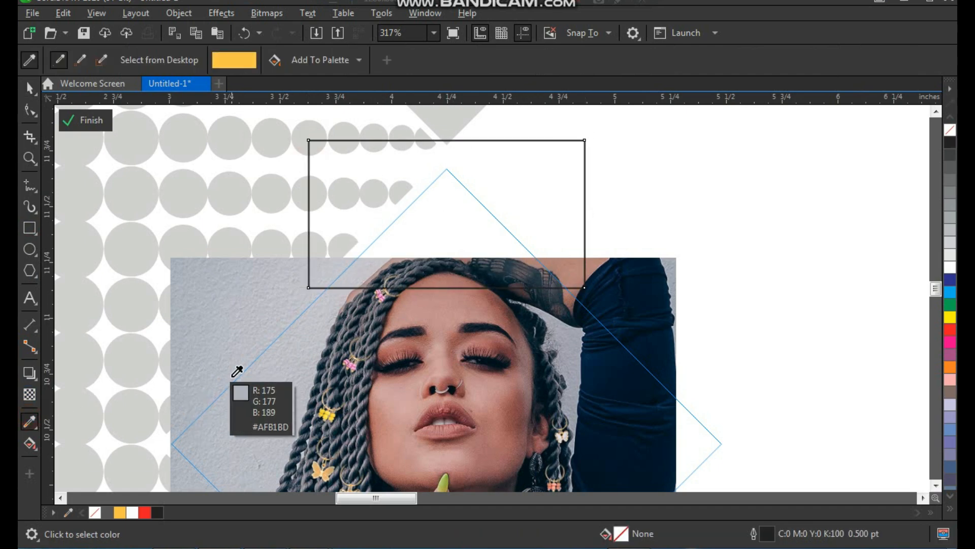
click(275, 368)
click(421, 218)
key(space)
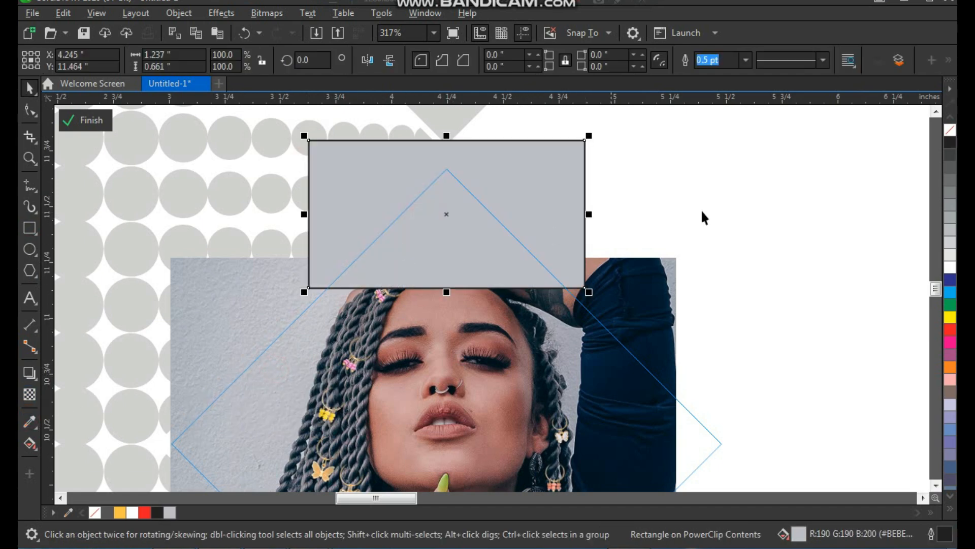
right_click(951, 130)
Place the grey rectangle behind the woman's photo and finish editing the PowerClip.
key(ctrl+Page_Down)
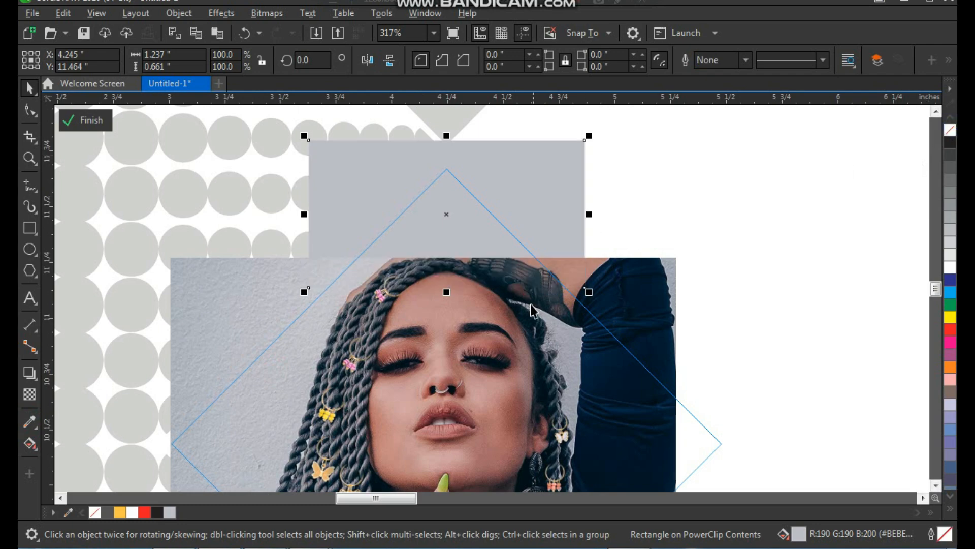
scroll(471, 303, down, 2)
right_click(474, 313)
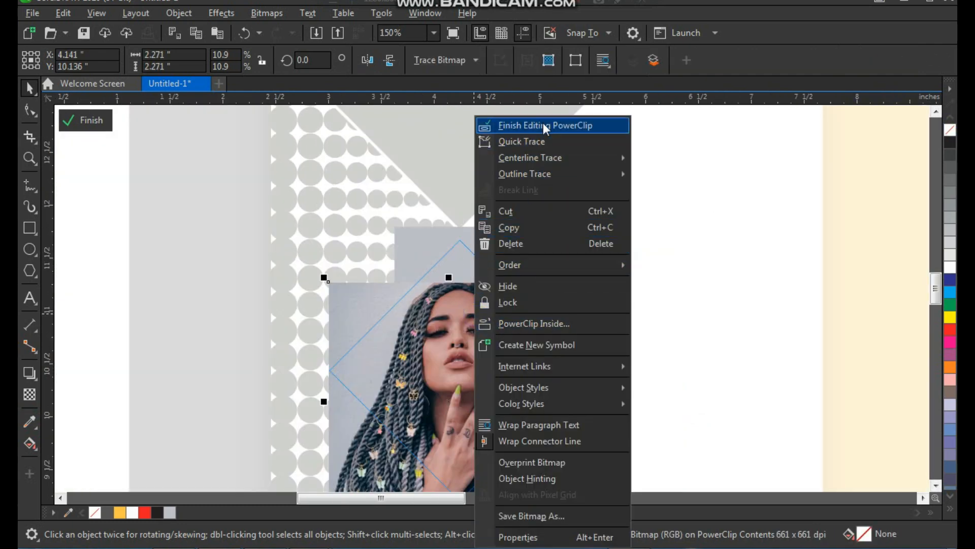
click(543, 127)
scroll(422, 300, down, 2)
click(296, 240)
key(F2)
drag(346, 179, 774, 449)
scroll(603, 307, down, 2)
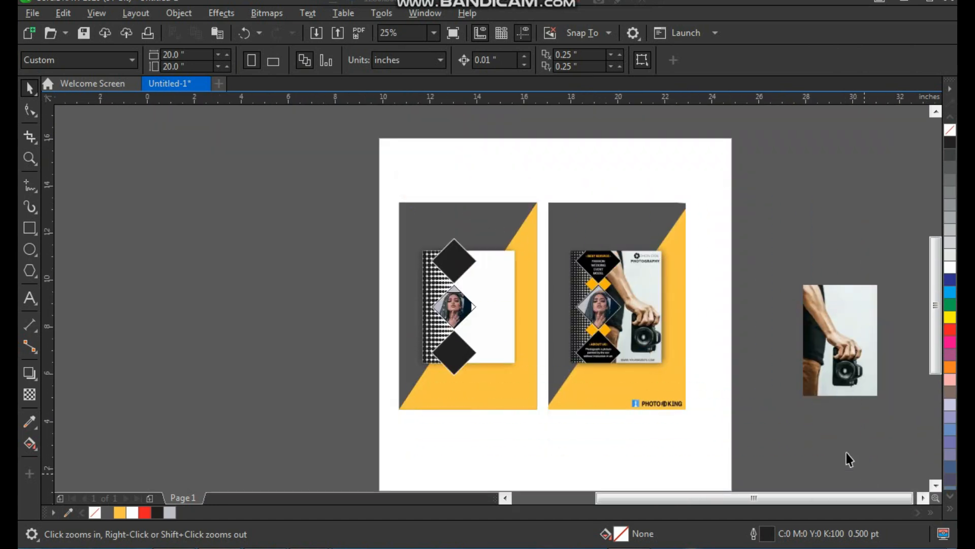
Move the camera photo onto the right part of the flyer panel and bring it to the front.
scroll(823, 344, up, 1)
drag(767, 320, 372, 275)
key(F2)
drag(375, 213, 241, 415)
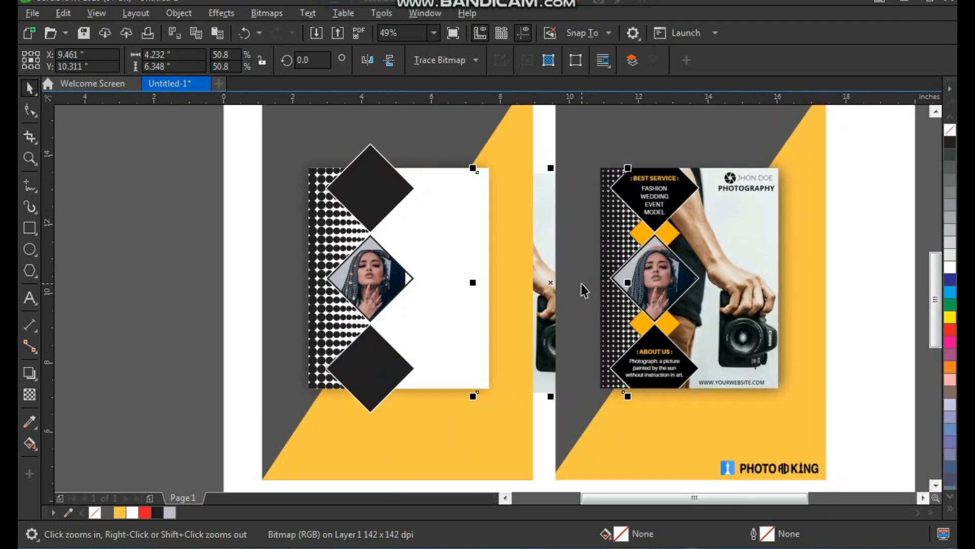
drag(550, 285, 500, 285)
key(shift+Page_Up)
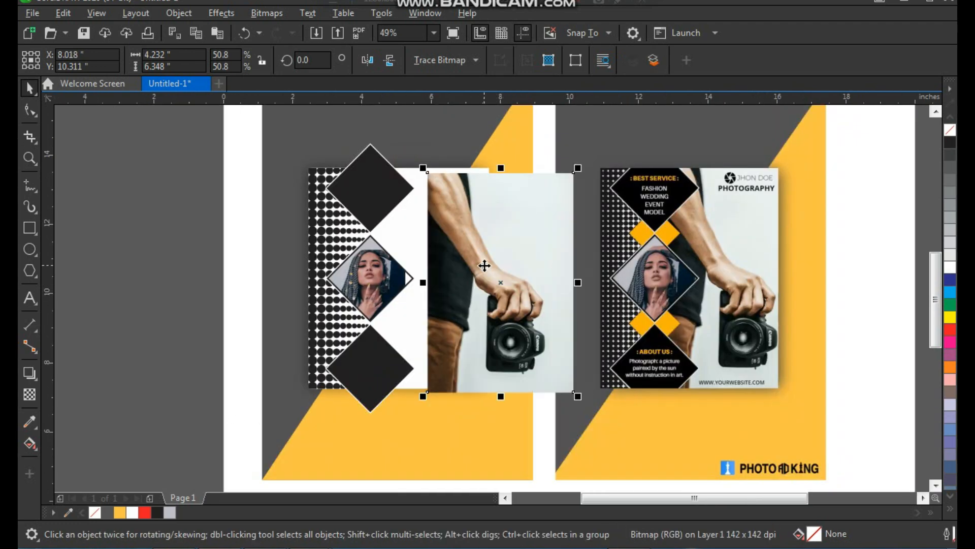
Move the camera photo over the panel and enlarge it to about 4.37 by 6.55 in.
key(F2)
drag(350, 147, 503, 352)
drag(549, 245, 440, 224)
key(F3)
key(F2)
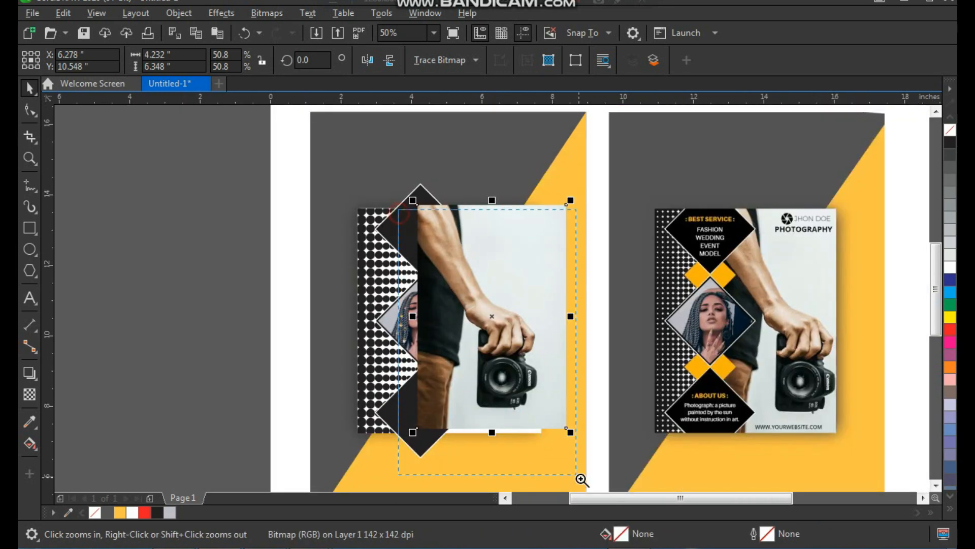
drag(581, 478, 591, 499)
drag(595, 401, 607, 410)
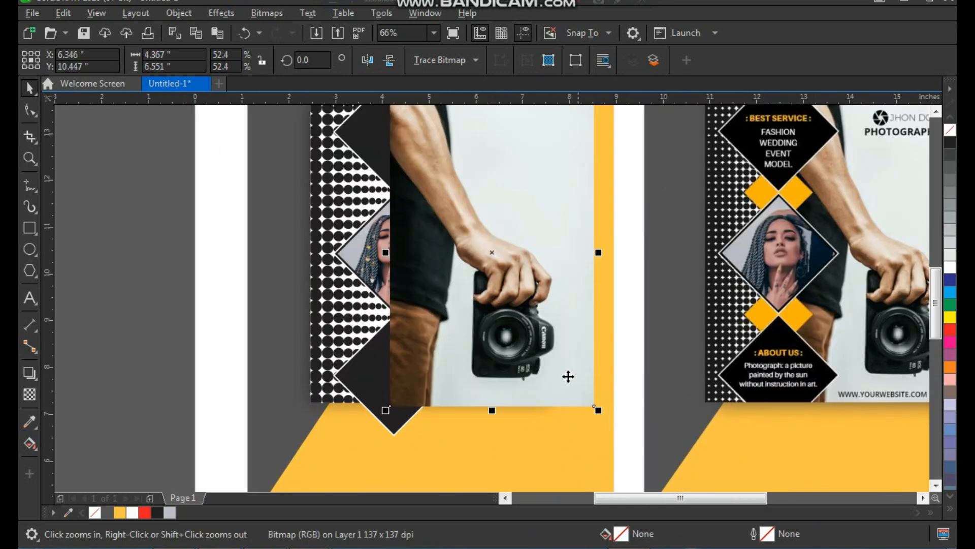
Shift the camera photo slightly left and down over the panel, to about X 6.11 and Y 10.17 in.
scroll(554, 334, down, 2)
key(F2)
drag(600, 201, 448, 400)
drag(558, 258, 514, 238)
click(528, 257)
key(ctrl+z)
PowerClip the camera photo inside the white panel.
key(F2)
drag(567, 139, 474, 251)
right_click(630, 225)
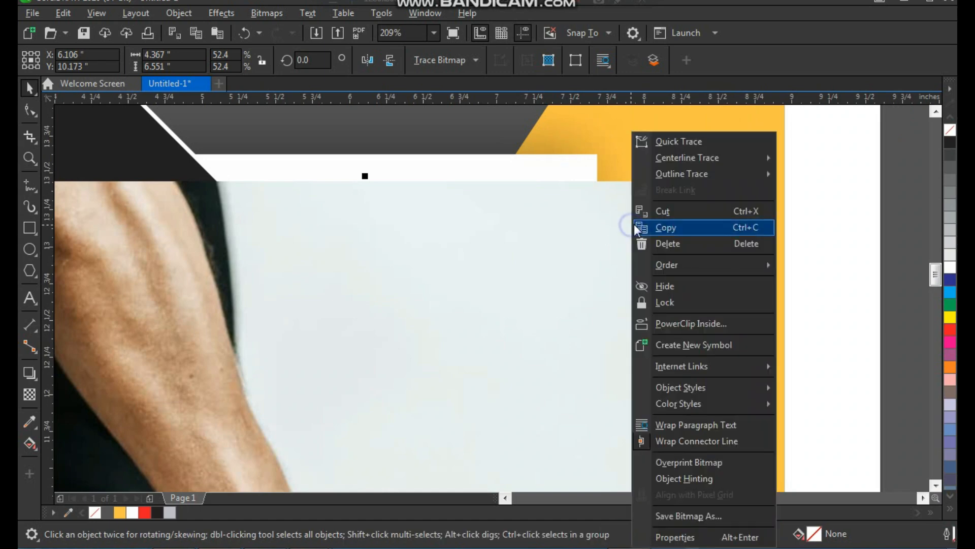
click(674, 325)
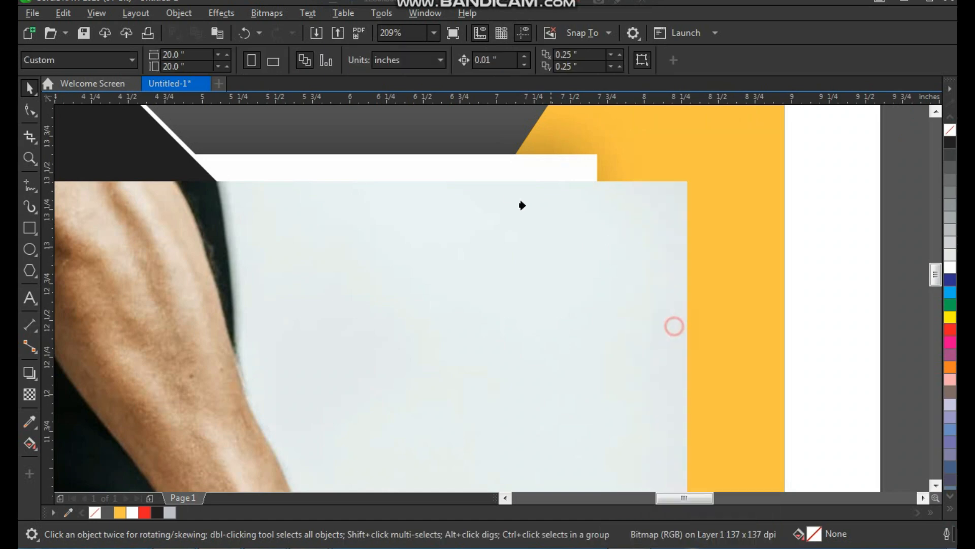
click(495, 172)
Raise the clipped camera photo to about Y 10.35 in so it covers the panel's upper edge.
scroll(407, 221, down, 2)
key(F2)
drag(313, 210, 522, 444)
drag(463, 298, 478, 283)
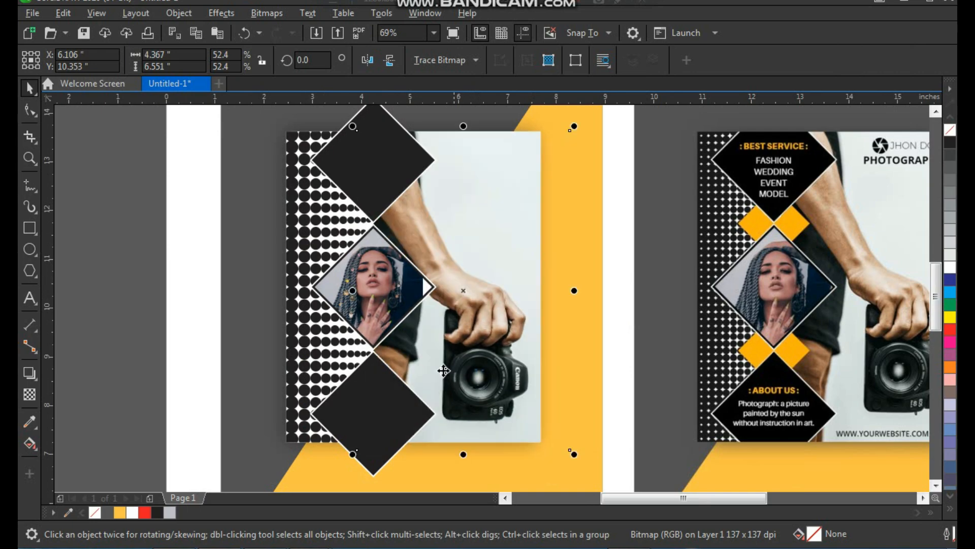
Try grouping the diamonds and PowerClipping them inside the panel.
scroll(305, 272, down, 2)
key(F2)
drag(294, 179, 536, 416)
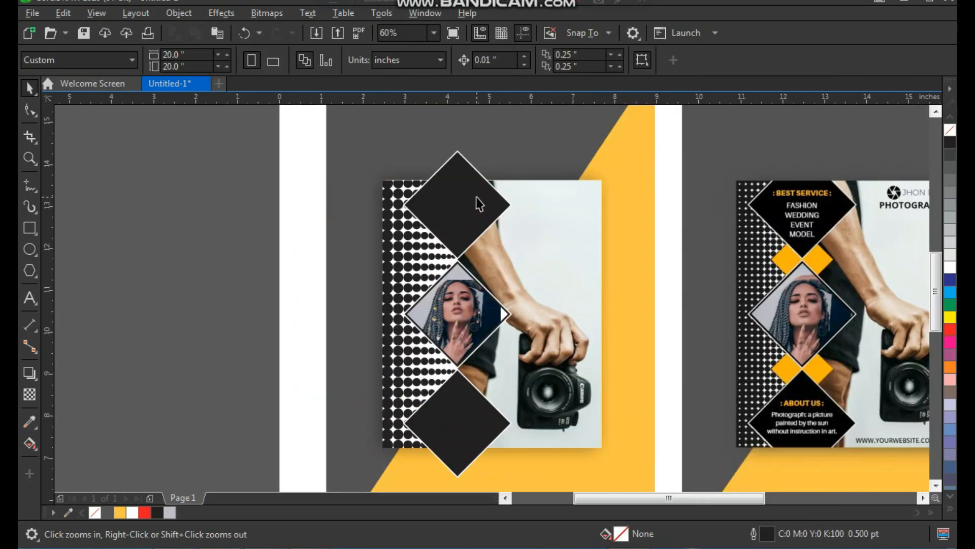
click(478, 204)
drag(272, 127, 533, 270)
mouse_move(454, 434)
mouse_down()
mouse_move(512, 477)
mouse_move(440, 434)
mouse_up()
key(ctrl+g)
right_click(466, 306)
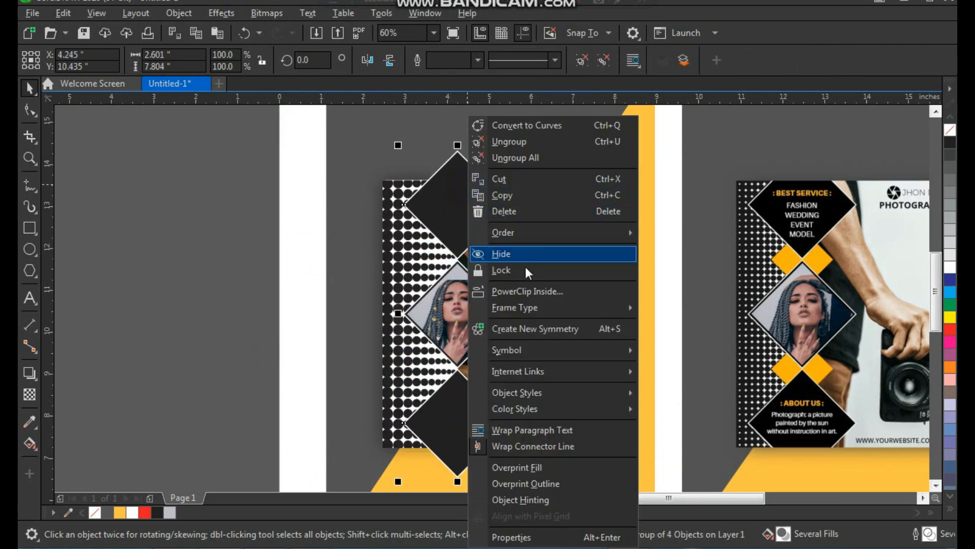
click(550, 294)
click(573, 199)
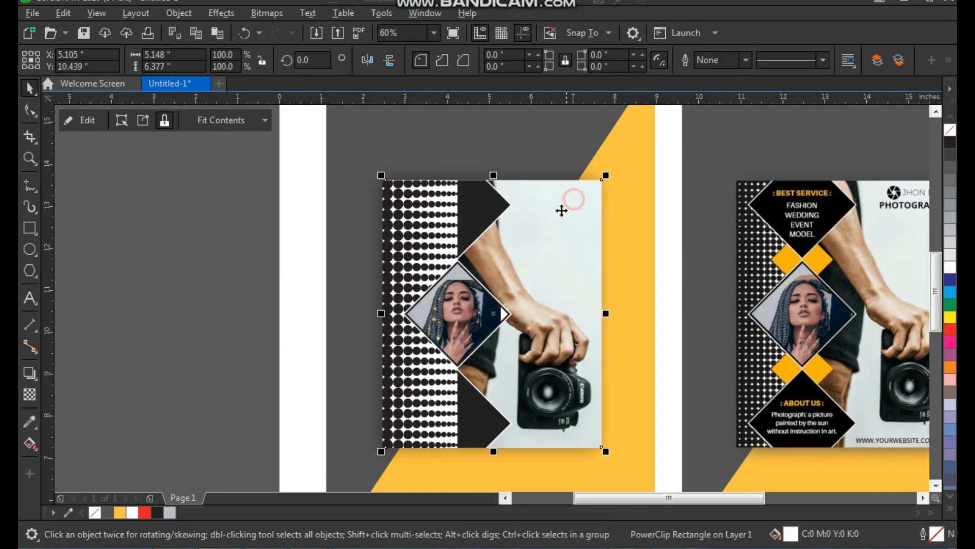
Undo the PowerClip of the diamonds and ungroup them.
key(ctrl+z)
click(250, 228)
scroll(389, 240, down, 2)
key(F2)
drag(372, 172, 722, 396)
mouse_move(300, 195)
mouse_down()
mouse_move(292, 196)
mouse_move(316, 208)
mouse_move(294, 206)
mouse_up()
key(ctrl+z)
key(ctrl+u)
Duplicate the black diamond slightly below the top one and fill it with the reference's orange (R 255, G 172, B 13).
click(359, 233)
right_click(294, 207)
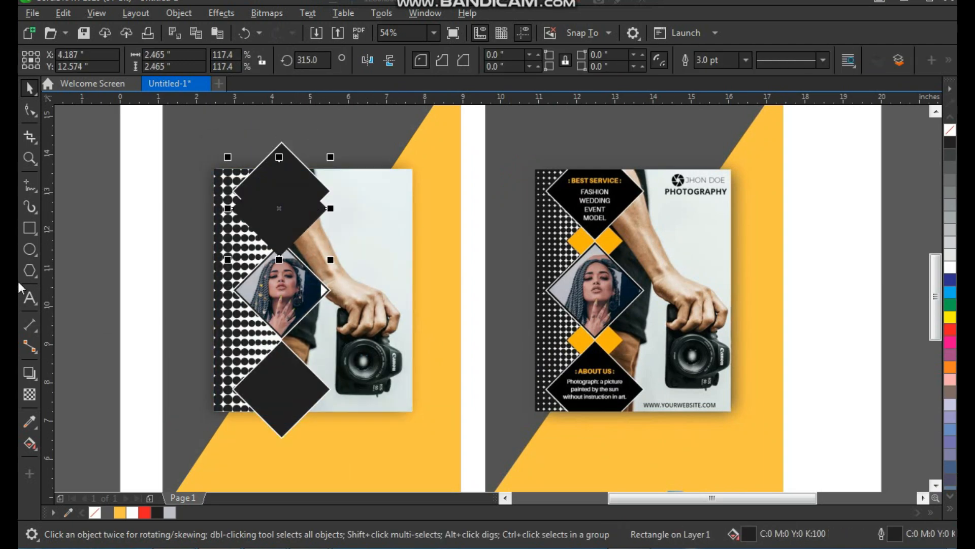
click(29, 421)
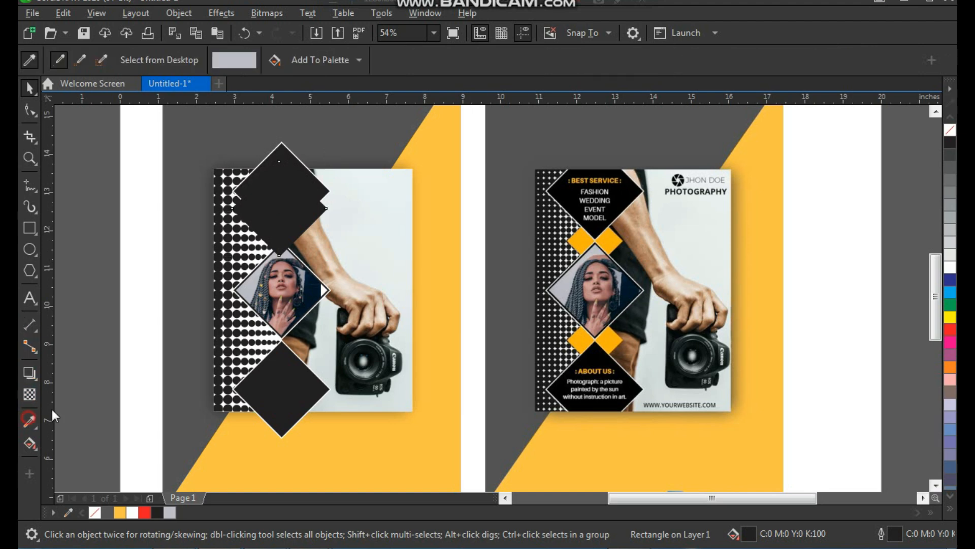
click(610, 239)
click(299, 208)
key(space)
Remove the orange diamond's outline and move it aside to the left over the dot strip.
key(F2)
drag(228, 152, 382, 287)
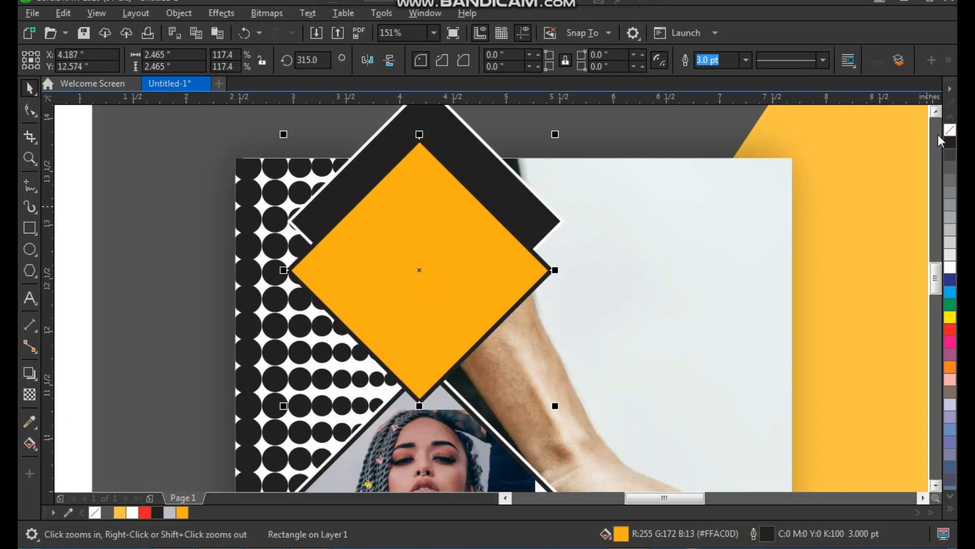
drag(501, 253, 296, 264)
Group the top black diamond with the middle photo diamond at their original positions.
click(453, 239)
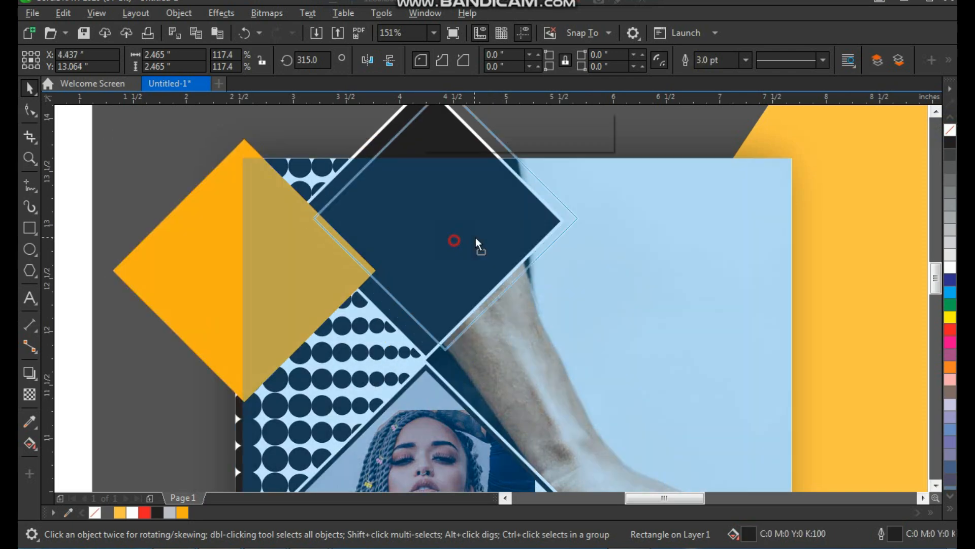
shift+click(431, 397)
key(ctrl+g)
drag(310, 298, 286, 295)
key(ctrl+z)
Shrink the orange diamond and centre it horizontally and vertically on the grouped top and middle diamonds.
drag(380, 134, 367, 186)
shift+click(422, 226)
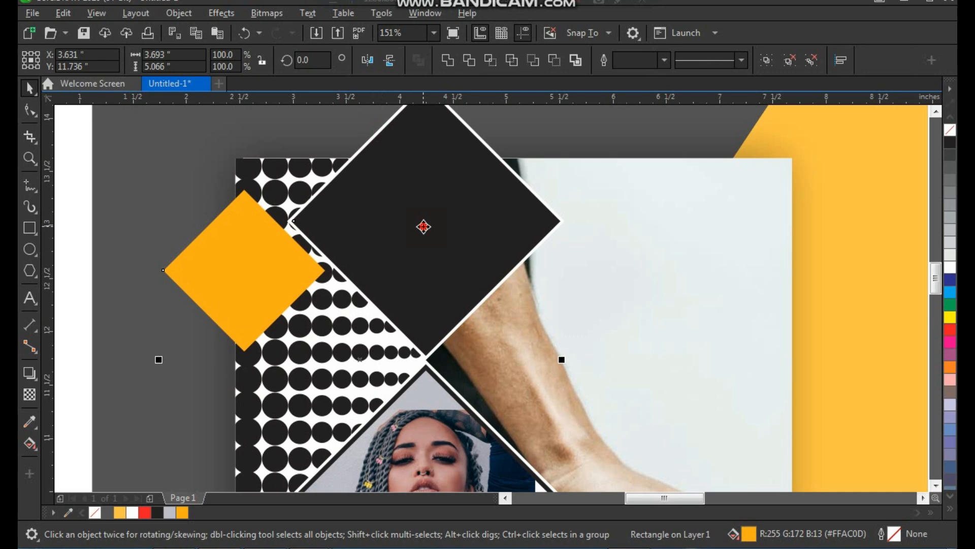
key(c)
key(e)
scroll(336, 216, down, 2)
click(202, 190)
Ungroup the upper diamond pair and group the middle photo diamond with the bottom black diamond.
key(F2)
drag(297, 188, 441, 396)
drag(469, 310, 446, 312)
key(ctrl+z)
key(ctrl+u)
click(248, 270)
click(471, 308)
shift+click(469, 382)
key(ctrl+g)
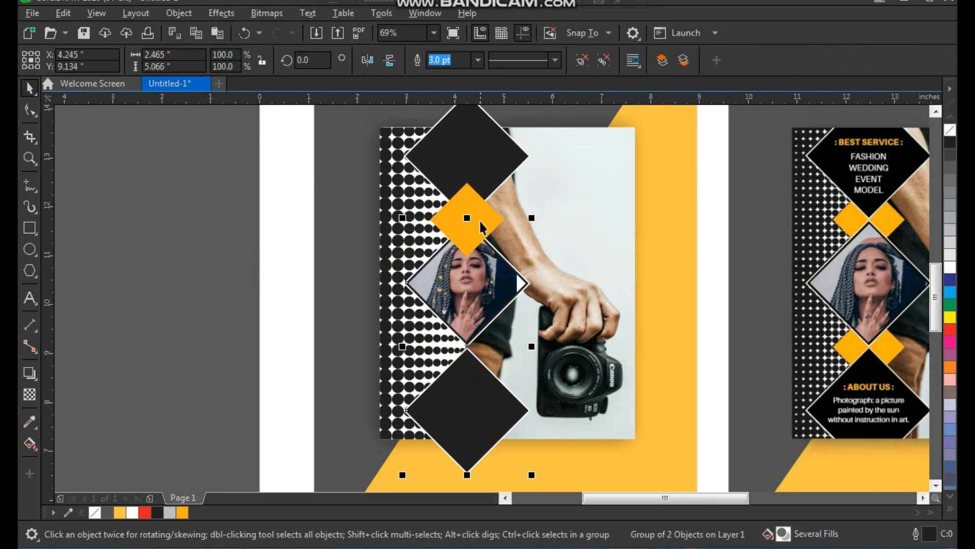
Duplicate the orange diamond downwards and centre the copy vertically on the grouped middle and bottom diamonds.
drag(478, 217, 476, 343)
shift+click(467, 318)
key(e)
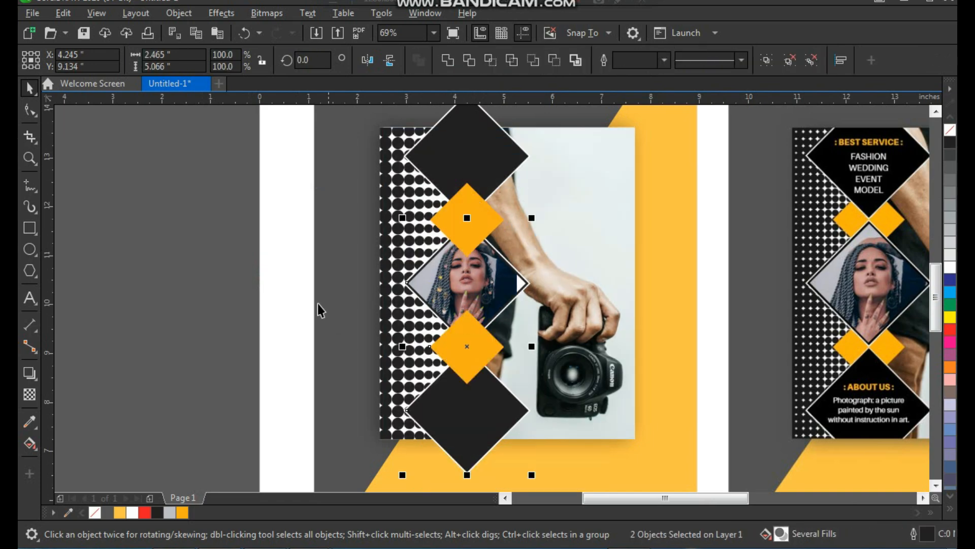
click(277, 277)
Ungroup the middle and bottom diamonds and undo their accidental shift.
scroll(438, 315, down, 2)
key(F2)
drag(394, 193, 556, 396)
click(469, 312)
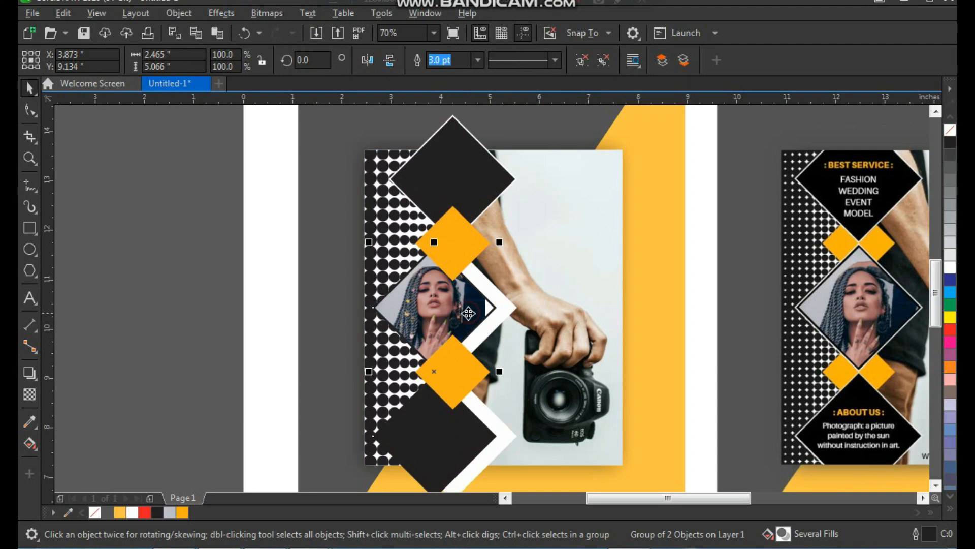
key(ctrl+u)
click(562, 266)
drag(468, 316, 453, 313)
key(ctrl+z)
click(462, 312)
ctrl+click(462, 312)
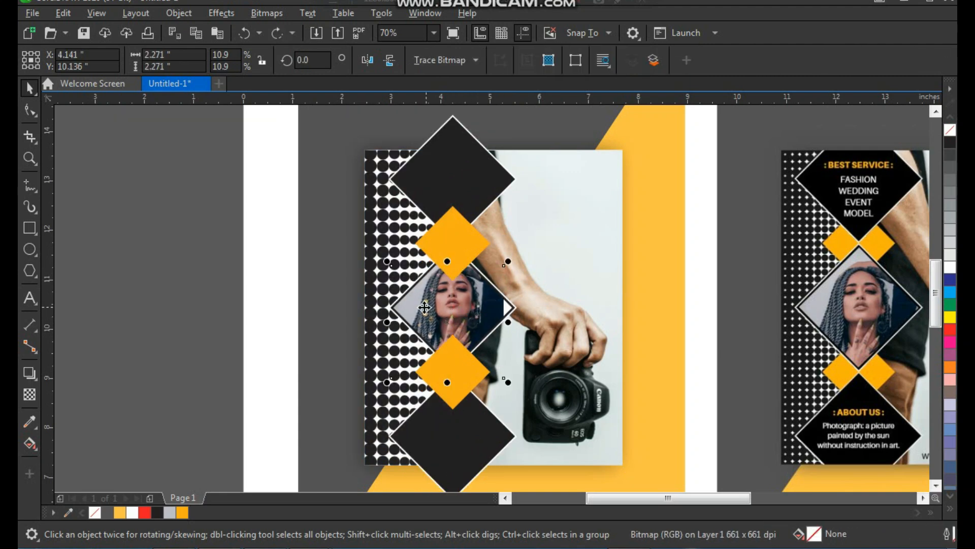
click(231, 293)
key(ctrl+a)
click(207, 285)
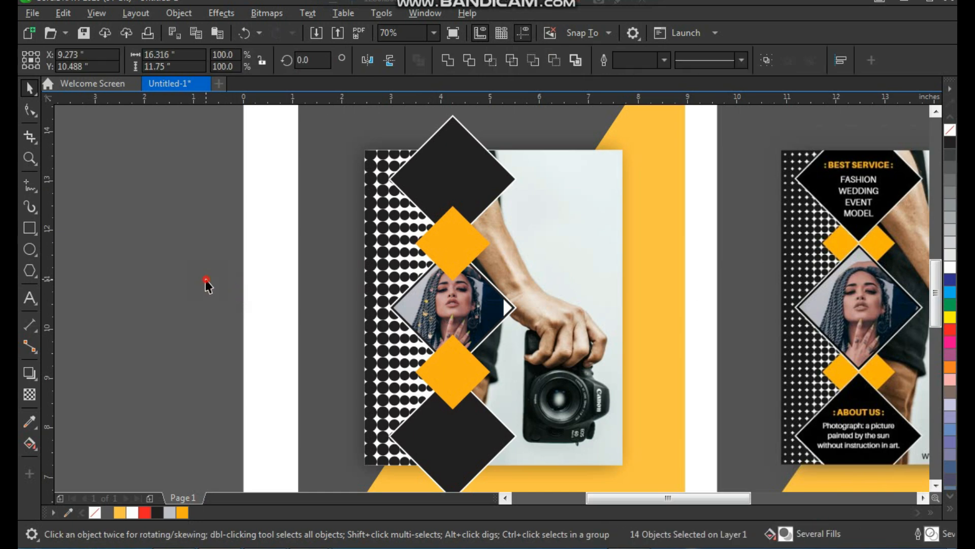
click(477, 309)
ctrl+click(475, 306)
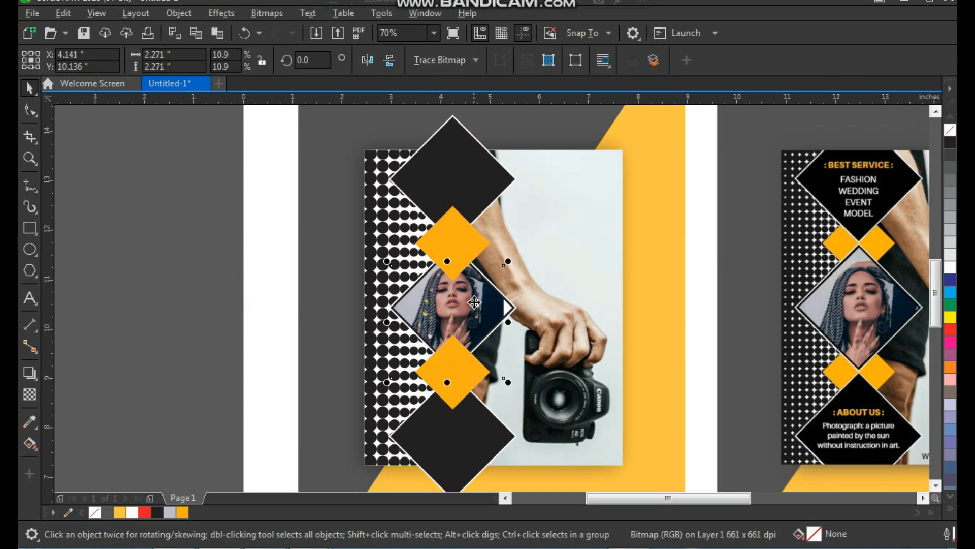
Bring the top and bottom black diamonds in front of the orange diamonds.
key(F3)
key(F2)
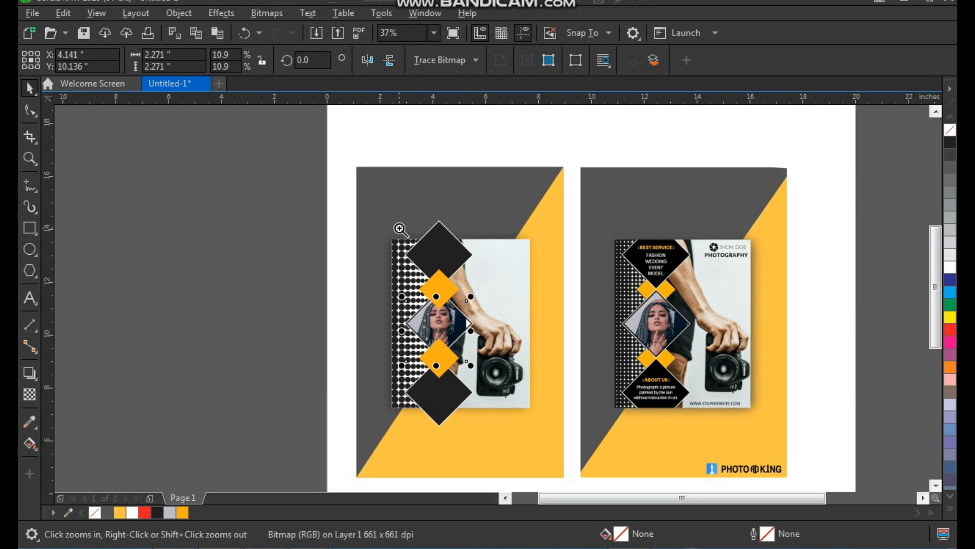
drag(401, 227, 590, 432)
click(648, 306)
click(402, 234)
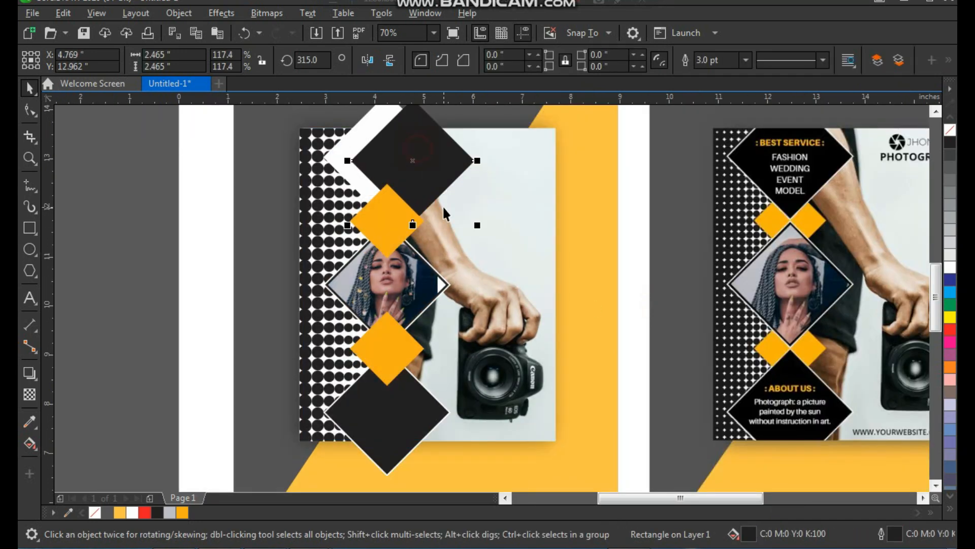
key(ctrl+Home)
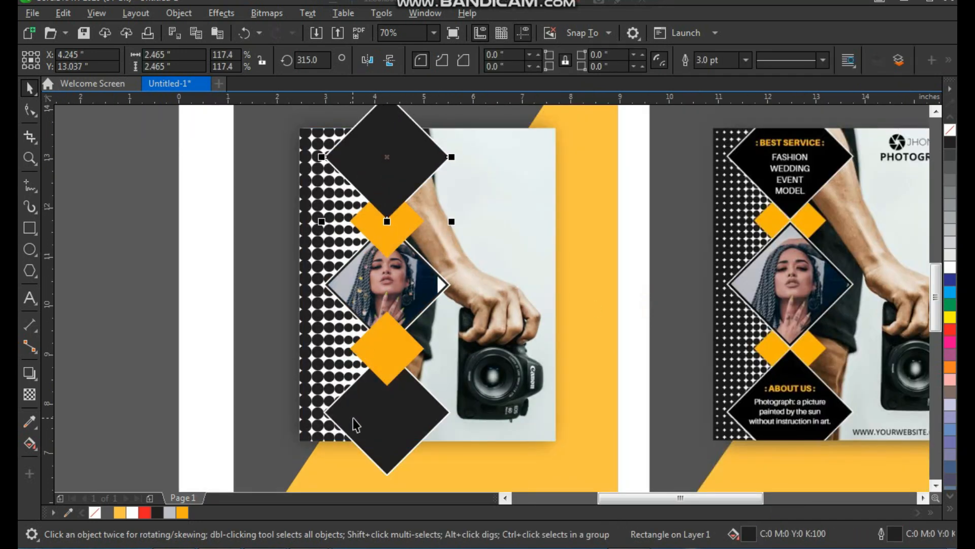
click(364, 408)
click(377, 287)
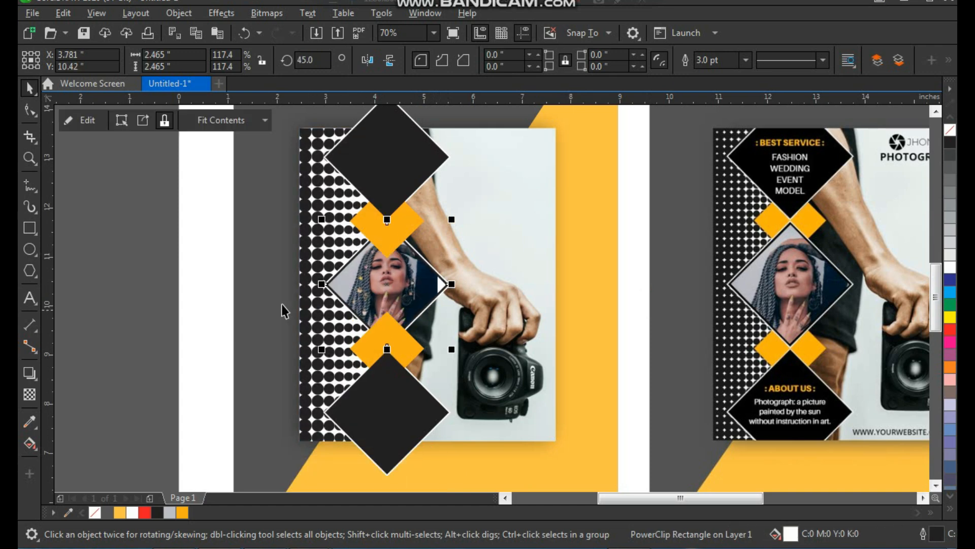
click(158, 267)
key(ctrl+a)
key(ctrl+g)
click(127, 239)
ctrl+click(412, 279)
ctrl+click(409, 281)
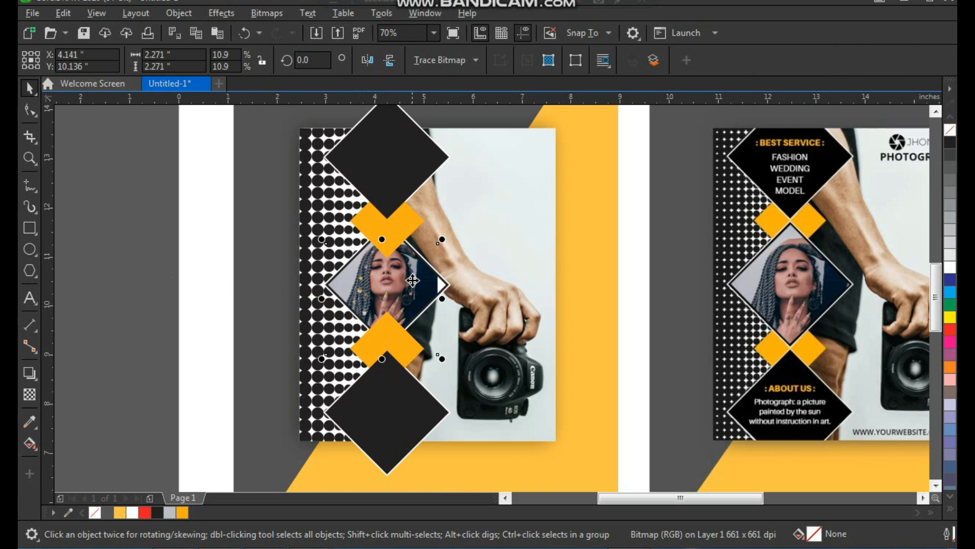
click(203, 238)
Bring the middle photo diamond in front of both orange diamonds.
drag(406, 288, 428, 286)
key(ctrl+z)
key(ctrl+z)
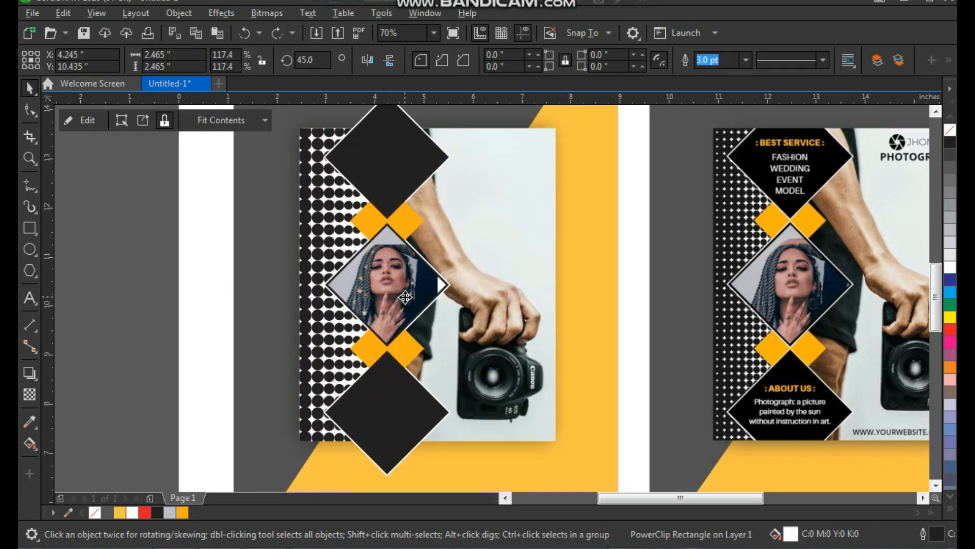
key(z)
click(410, 271)
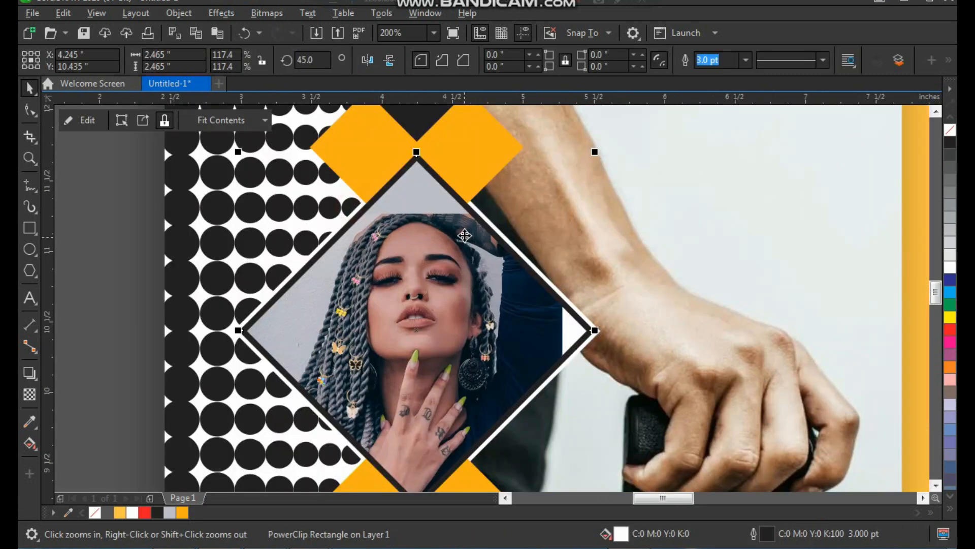
shift+click(490, 226)
key(shift+Page_Up)
Select the whole column of black, photo and orange diamonds and group it.
scroll(471, 292, down, 2)
click(265, 217)
key(F2)
drag(357, 161, 637, 450)
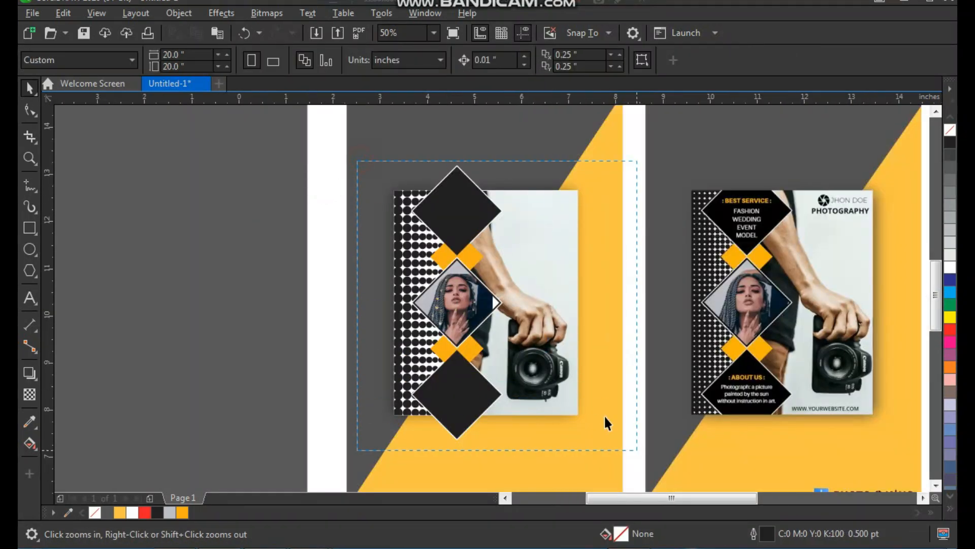
scroll(380, 191, down, 2)
key(F2)
drag(342, 132, 519, 333)
drag(478, 115, 361, 434)
key(ctrl+g)
drag(425, 271, 464, 267)
key(ctrl+z)
PowerClip the halftone dot strip inside the flyer panel.
mouse_move(360, 202)
mouse_down()
mouse_move(337, 205)
mouse_move(361, 202)
mouse_up()
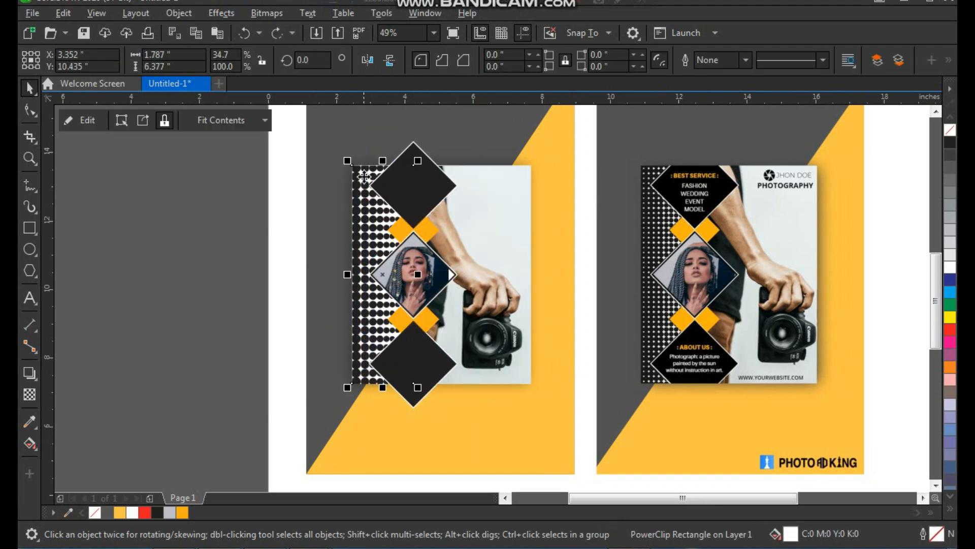
right_click(362, 177)
click(419, 312)
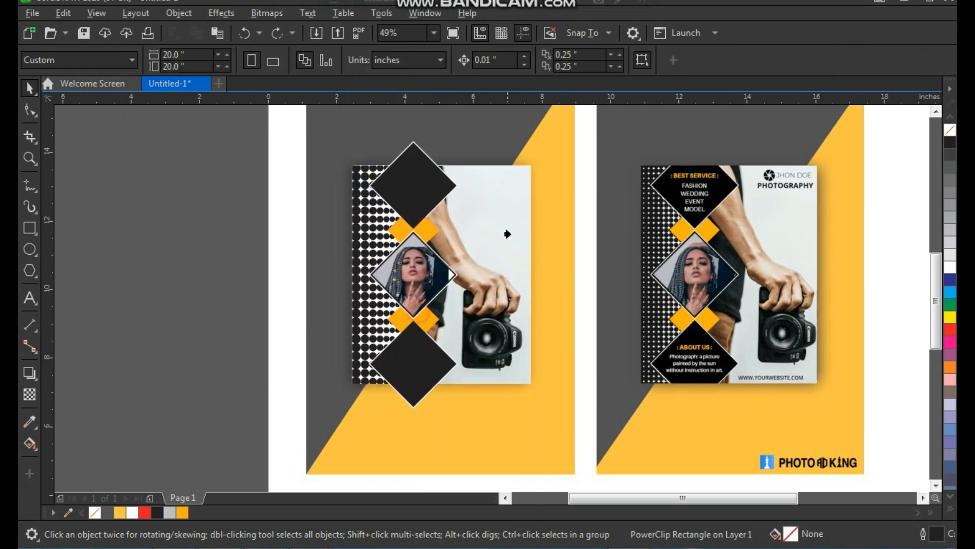
click(518, 194)
PowerClip the grouped diamonds inside the flyer panel to trim them at its edges.
click(430, 191)
right_click(429, 186)
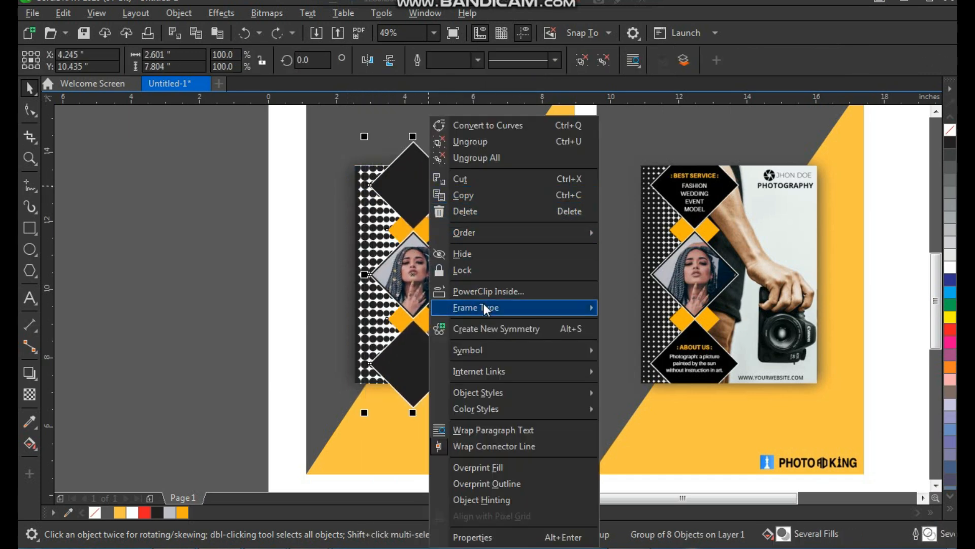
click(491, 289)
click(496, 208)
click(172, 226)
Compare the recreated flyer panel with the reference design, up close and as a whole.
key(z)
drag(332, 149, 845, 423)
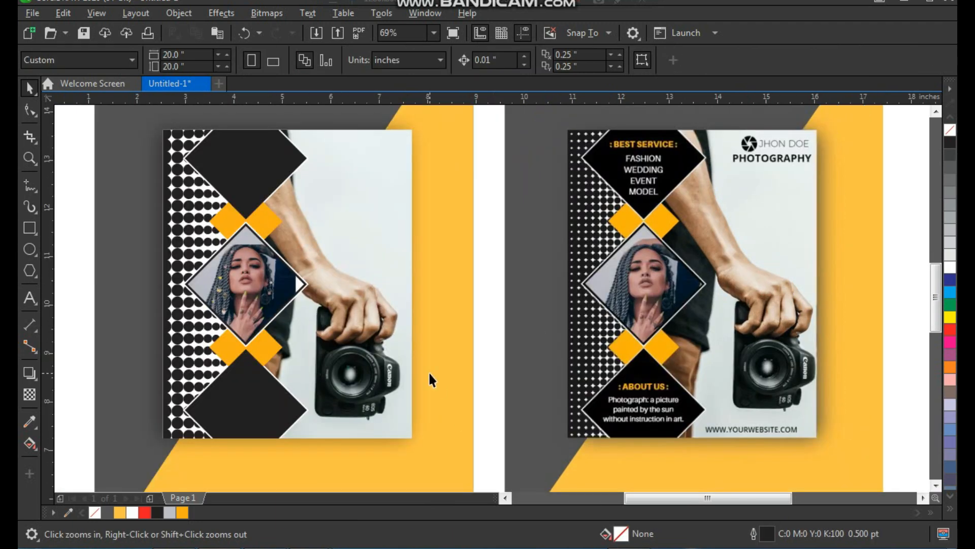
scroll(387, 338, down, 2)
key(z)
drag(246, 189, 683, 468)
key(z)
drag(693, 131, 206, 429)
scroll(206, 430, down, 2)
drag(254, 213, 573, 455)
click(719, 224)
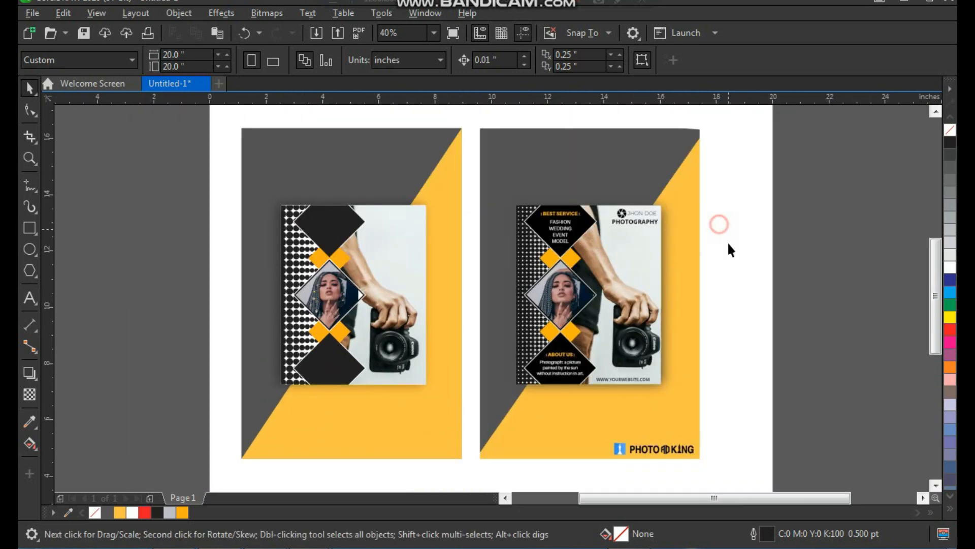